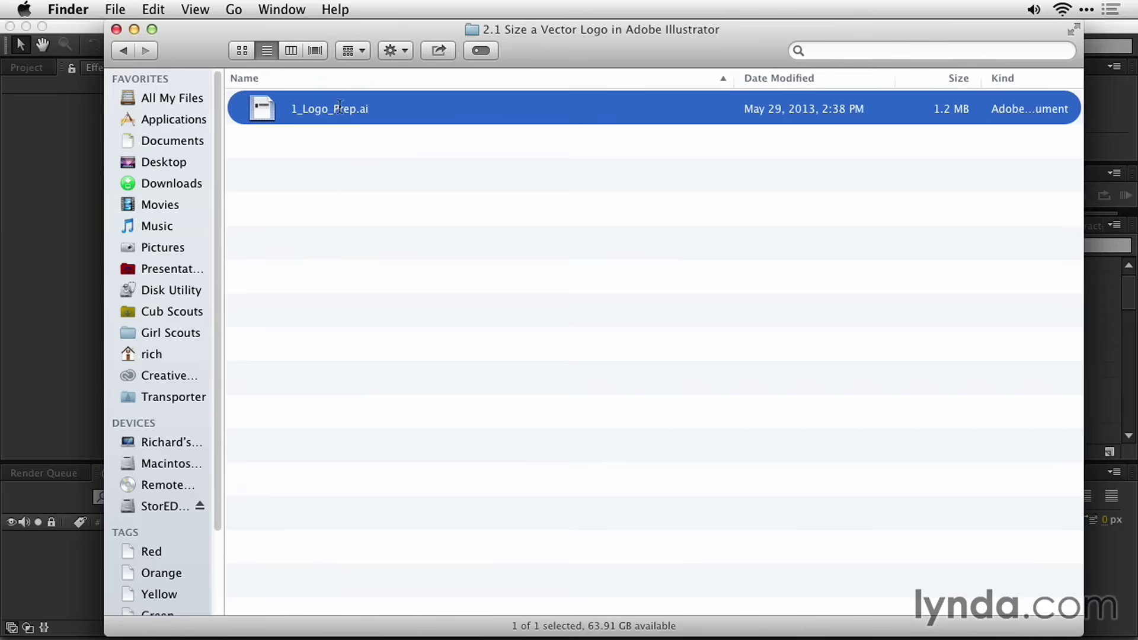
# Preview 1_Logo_Prep.ai, launch Premiere Pro, and drag the file into the Logos_Test Project panel.
pyautogui.press('space')
pyautogui.press('space')
pyautogui.moveTo(660, 637)
pyautogui.click(862, 631)
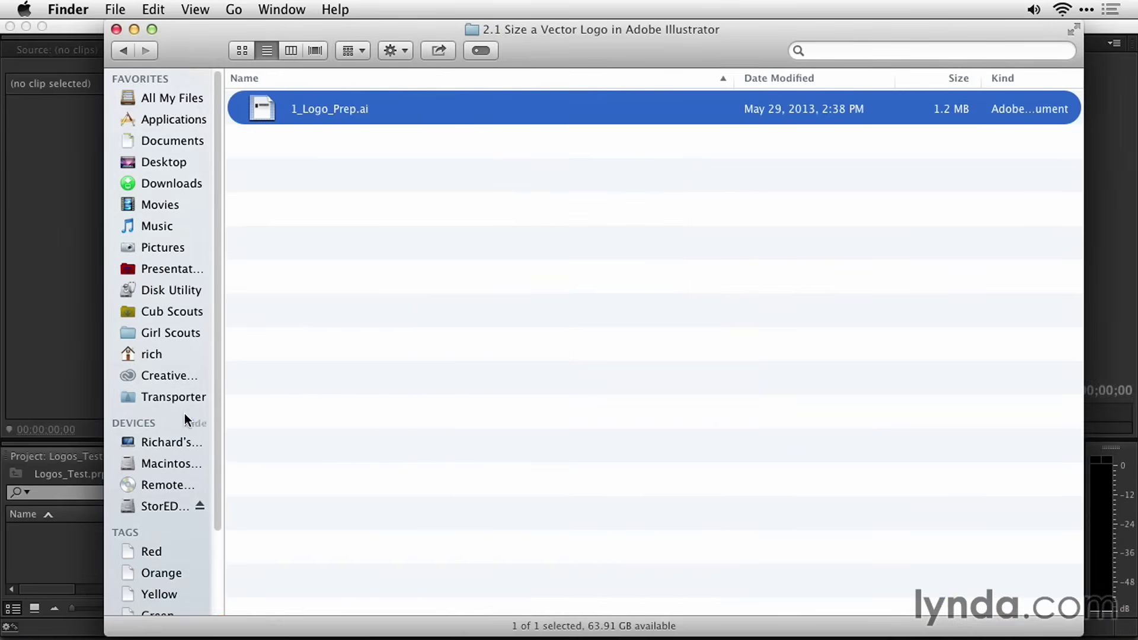
pyautogui.click(190, 422)
pyautogui.moveTo(262, 109); pyautogui.dragTo(52, 545)
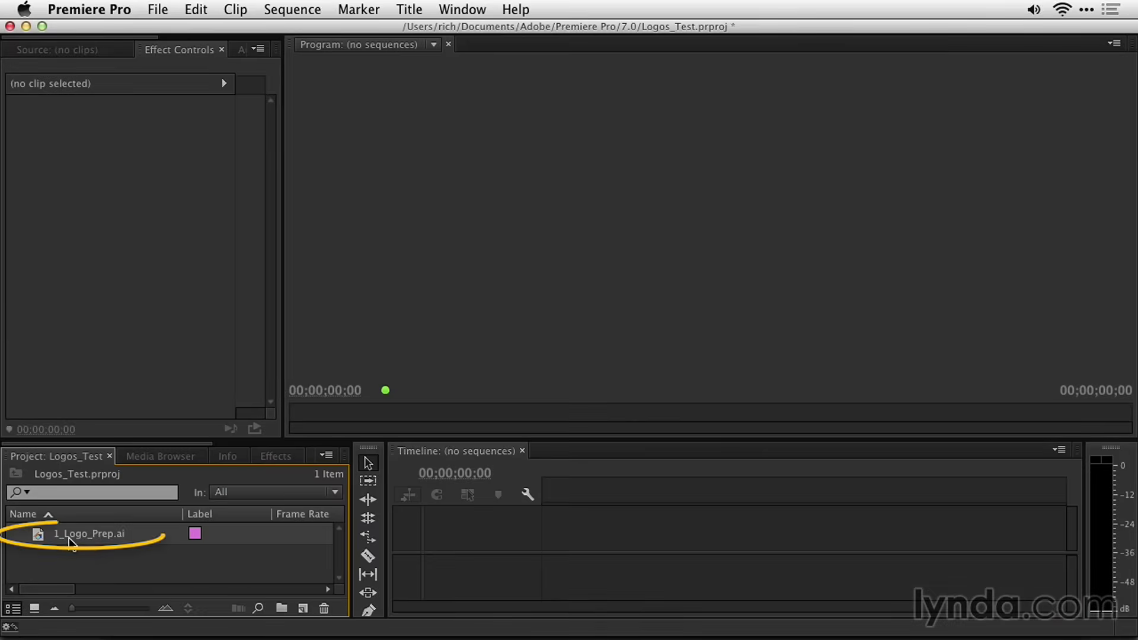
# Open 1_Logo_Prep.ai in the Source monitor and bring up the New Item list.
pyautogui.click(69, 538)
pyautogui.doubleClick(34, 535)
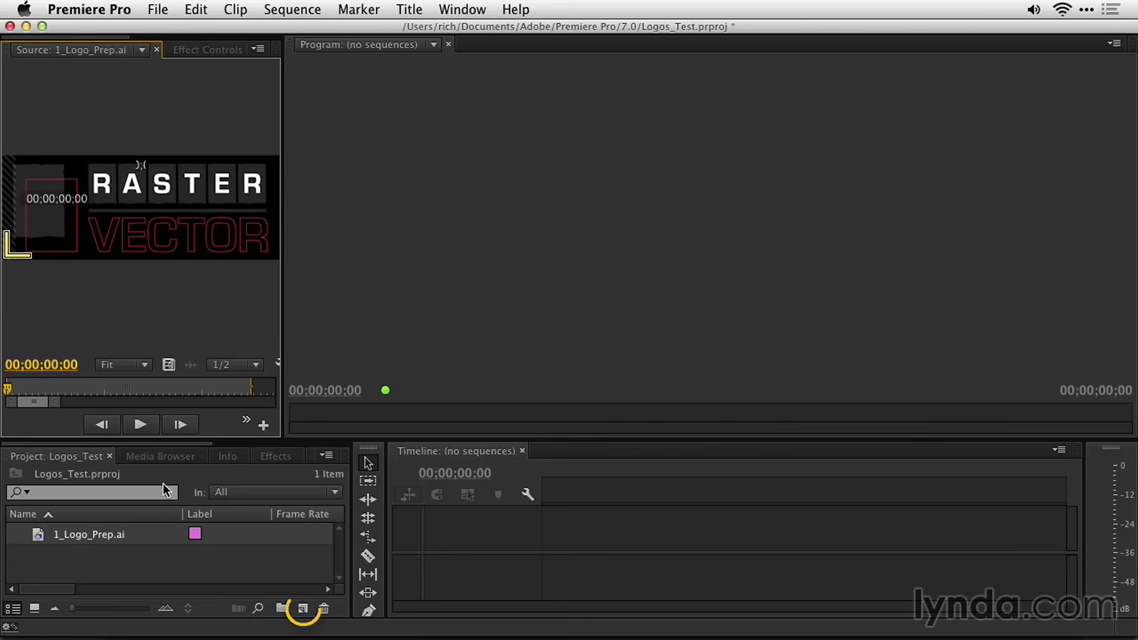
pyautogui.click(303, 609)
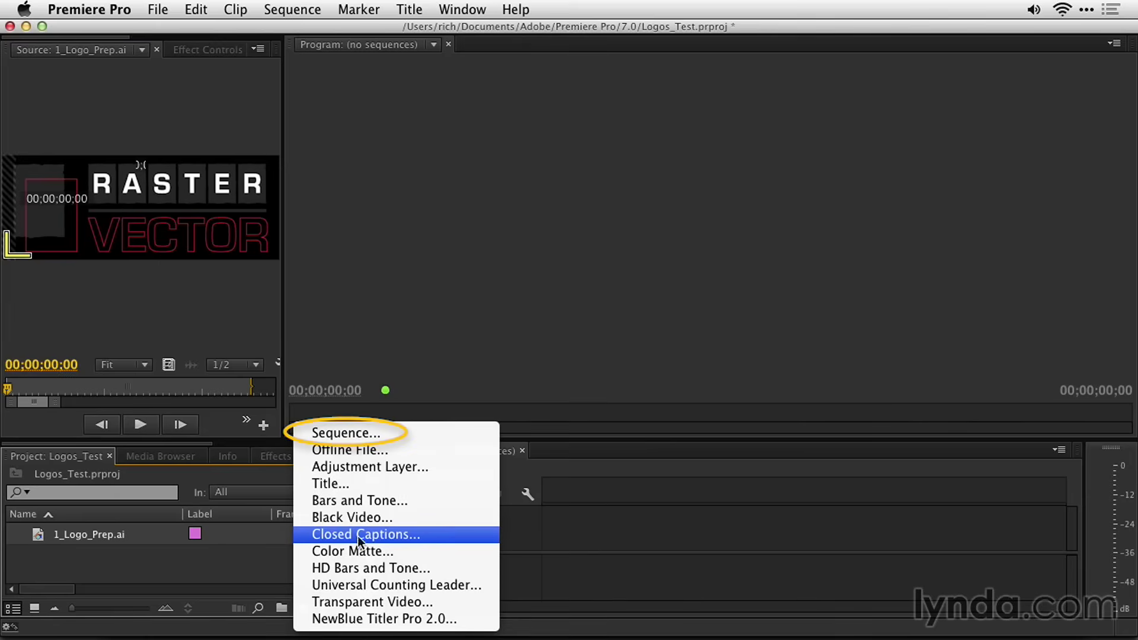
# Create Sequence 01 from the XDCAM HD 1080p24 preset and place the logo clip on V1.
pyautogui.click(355, 433)
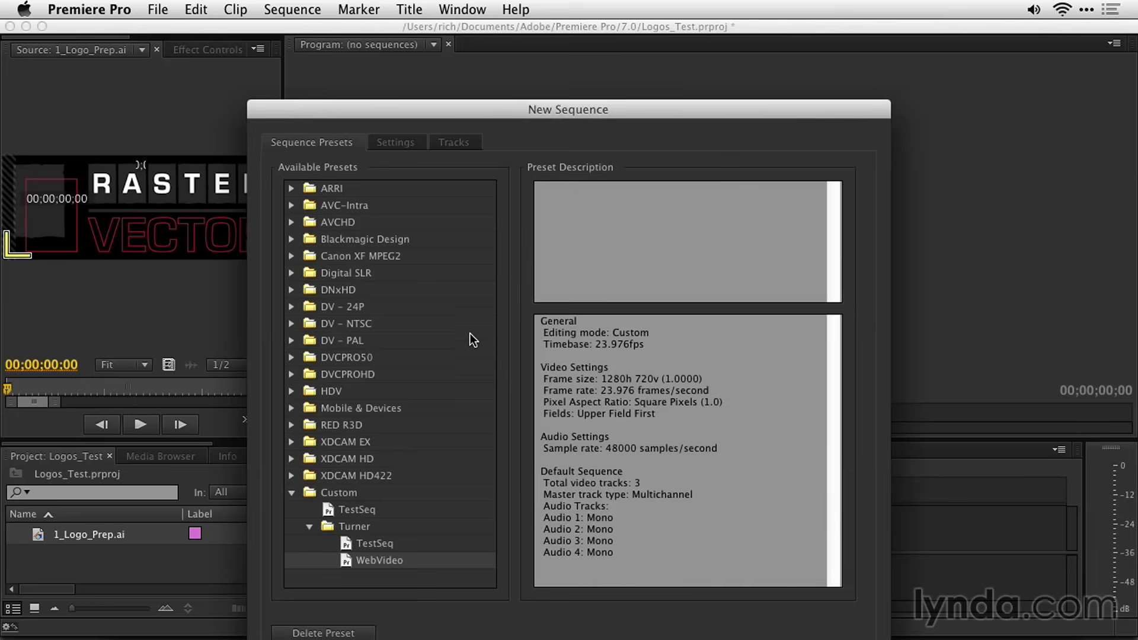
pyautogui.click(291, 459)
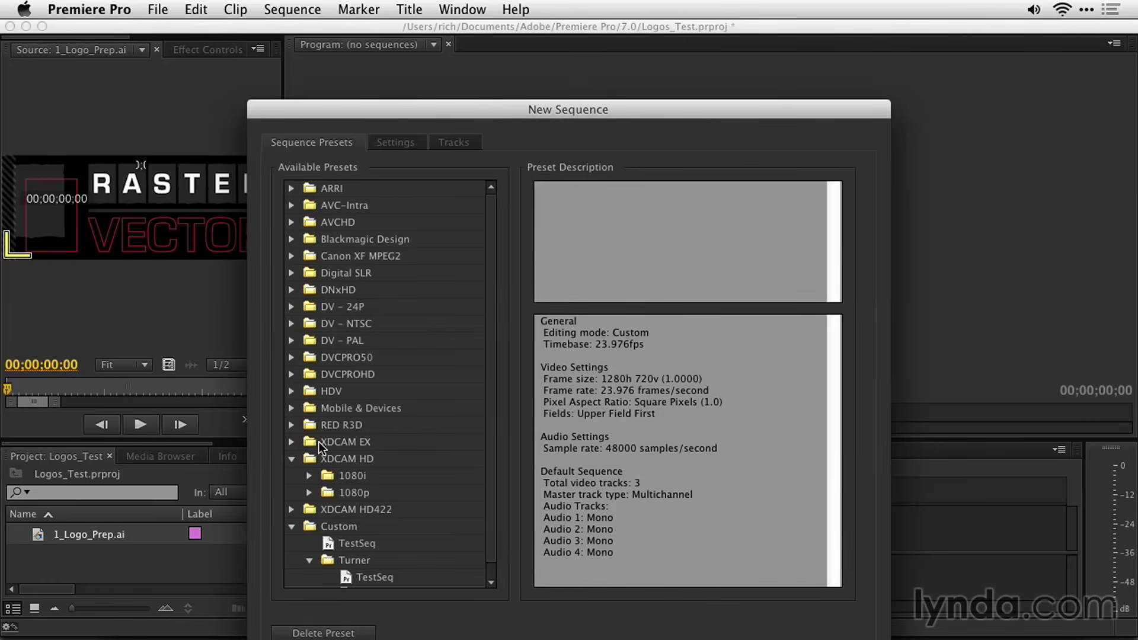
pyautogui.click(309, 493)
pyautogui.scroll(-3, 371, 428)
pyautogui.click(367, 461)
pyautogui.press('Return')
pyautogui.moveTo(40, 532); pyautogui.dragTo(606, 541)
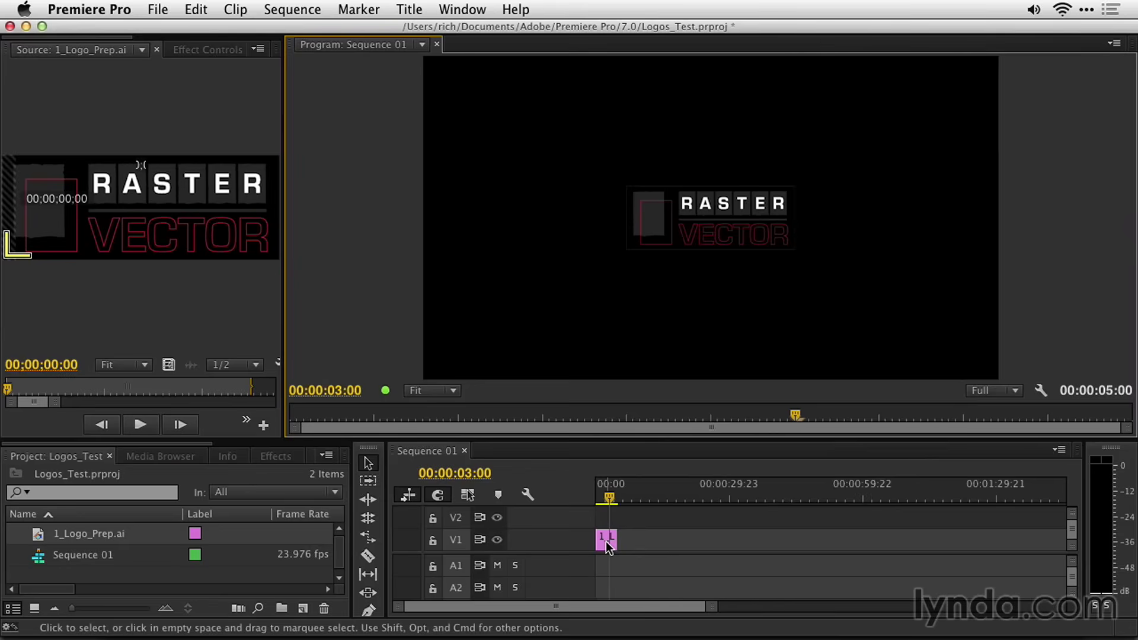
# Raise the logo clip's Motion Scale in Effect Controls to 576.
pyautogui.click(604, 539)
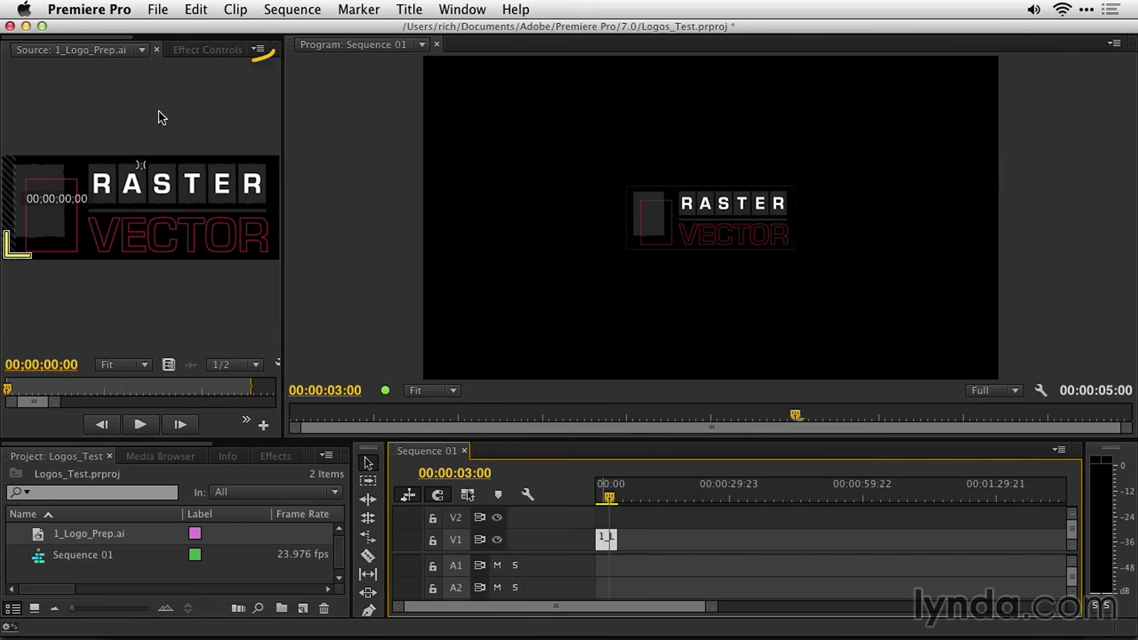
pyautogui.click(183, 53)
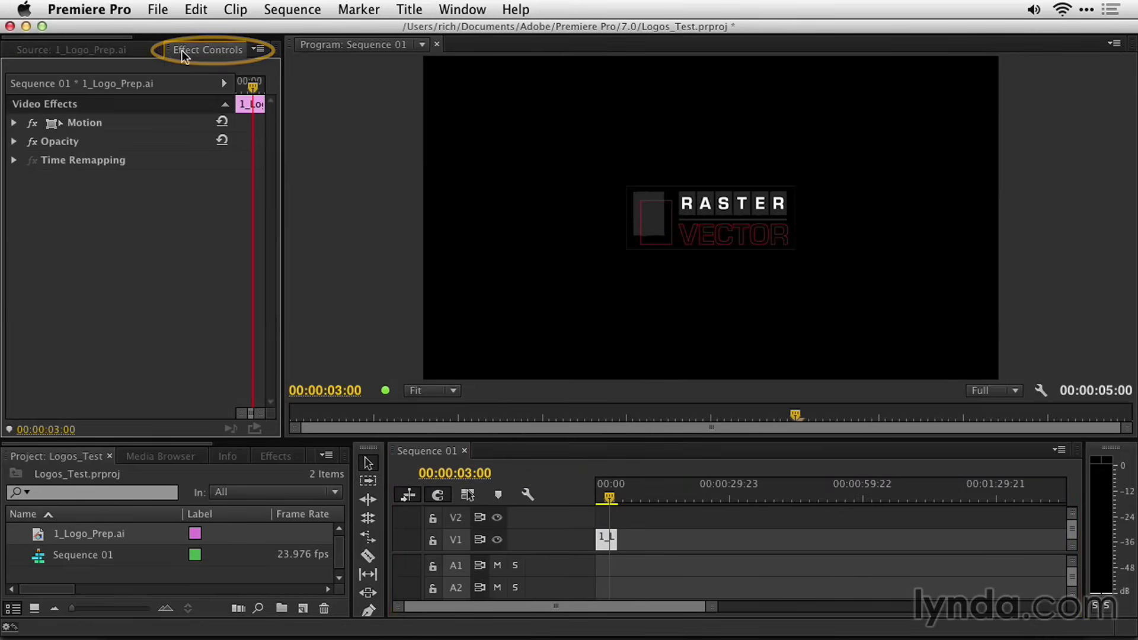
pyautogui.click(14, 122)
pyautogui.moveTo(131, 160); pyautogui.dragTo(141, 161)
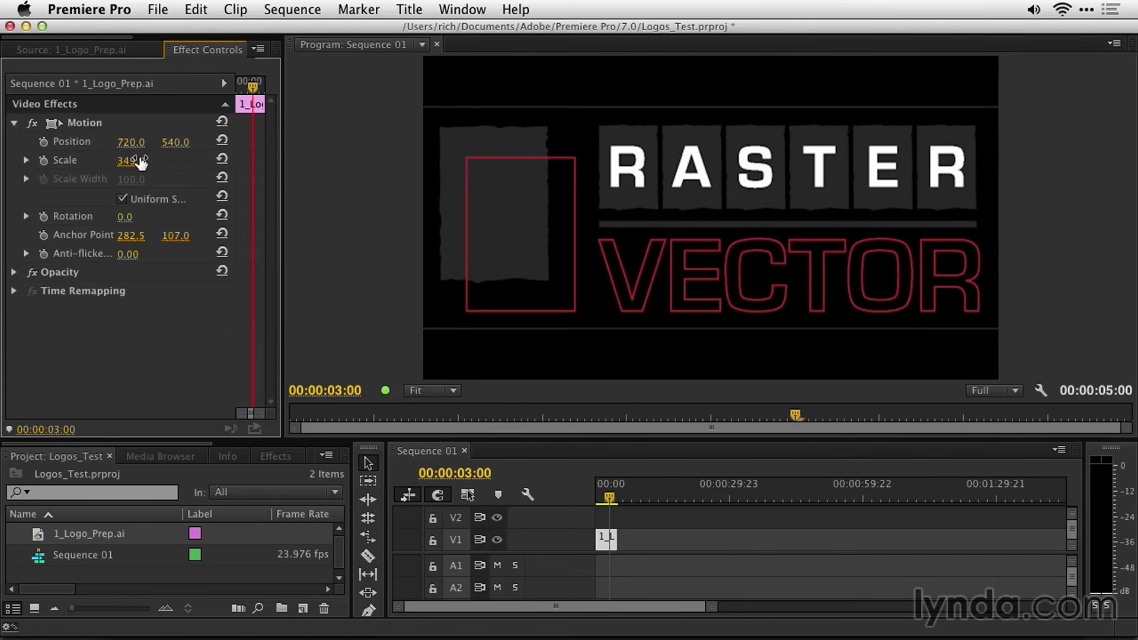
pyautogui.click(126, 161)
pyautogui.write('372')
pyautogui.press('Return')
pyautogui.moveTo(125, 161); pyautogui.dragTo(153, 161)
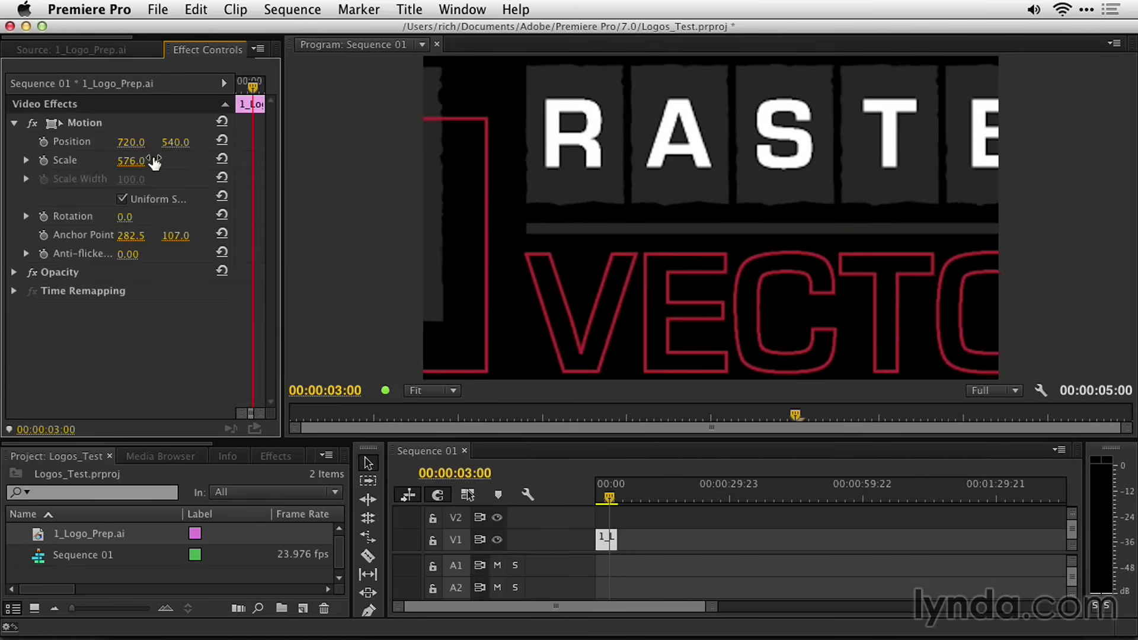
# View the Program monitor at 100% and step one frame each way to inspect the logo's edges.
pyautogui.click(438, 391)
pyautogui.click(437, 501)
pyautogui.press('Right')
pyautogui.press('Right')
pyautogui.press('Right')
pyautogui.press('Right')
pyautogui.press('Right')
pyautogui.press('Left')
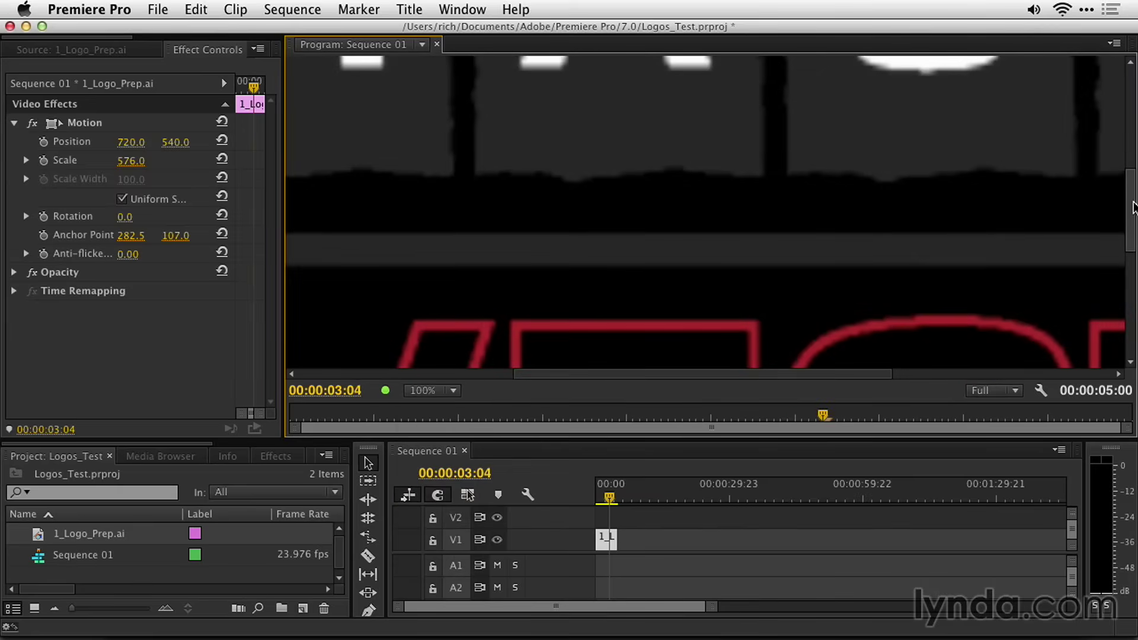
pyautogui.moveTo(1132, 207); pyautogui.dragTo(1129, 136)
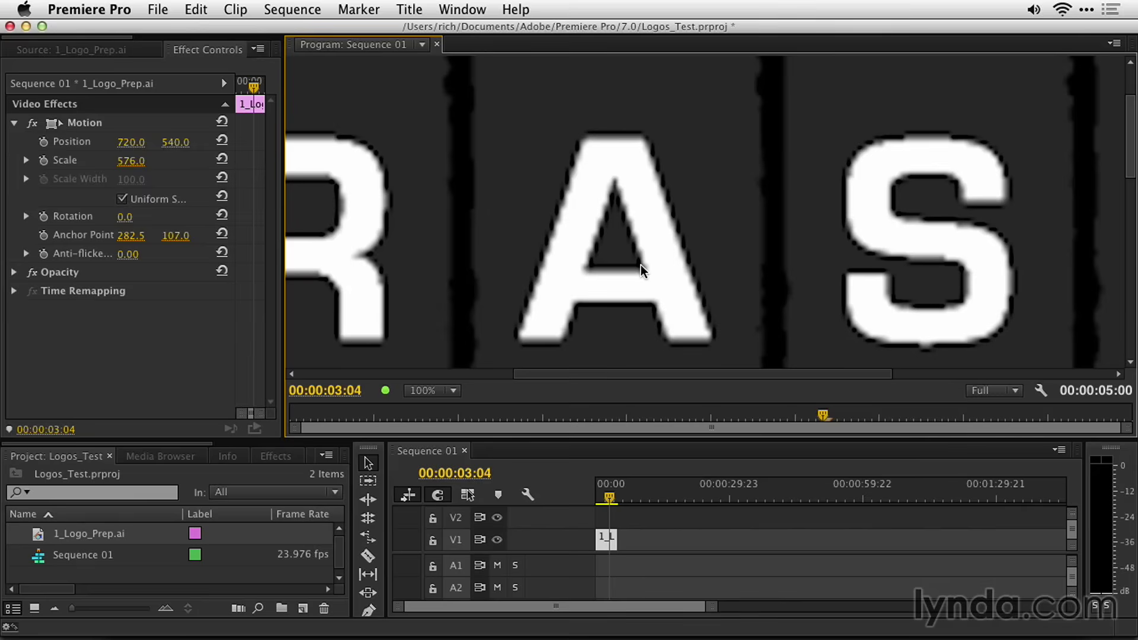
# Delete 1_Logo_Prep.ai from the project and switch to Illustrator.
pyautogui.click(38, 539)
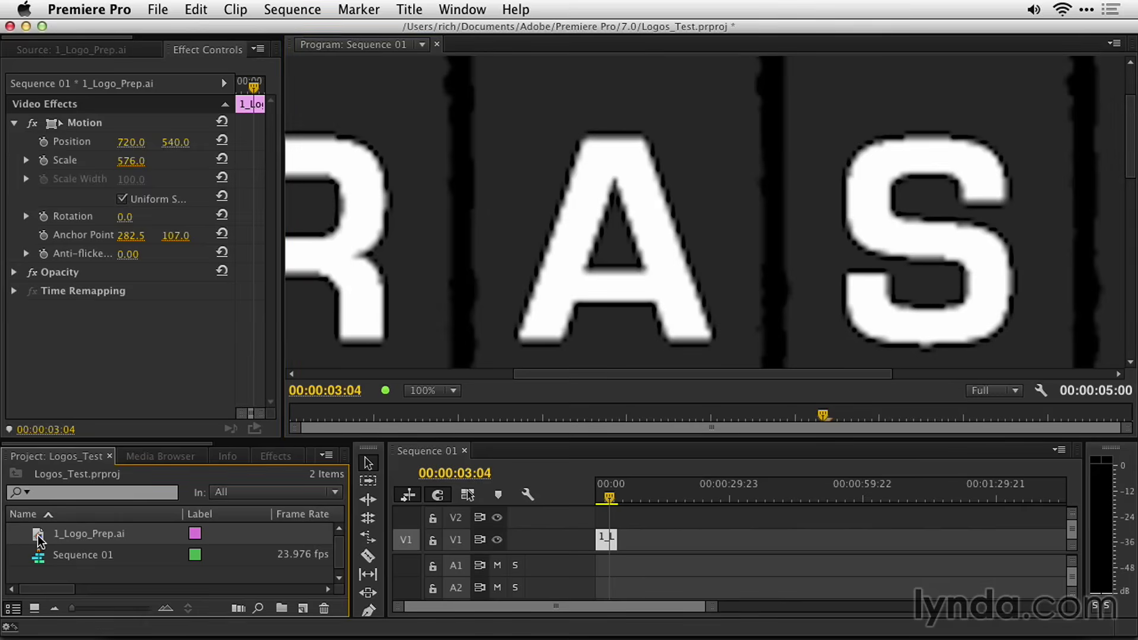
pyautogui.press('Delete')
pyautogui.press('super+Tab')
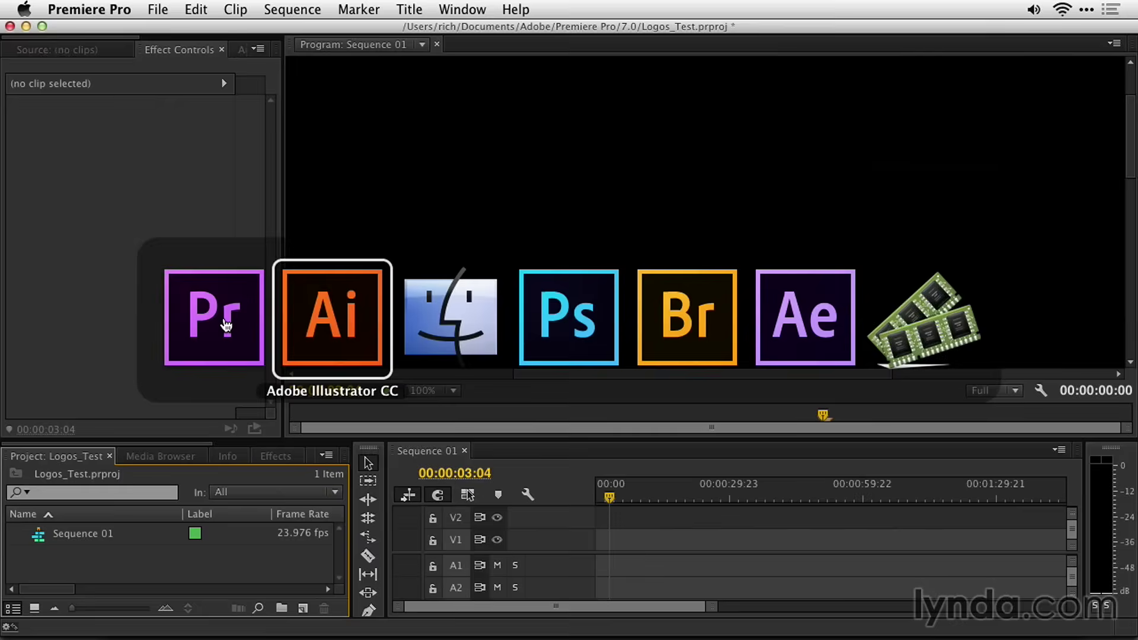
# Start a new Video and Film document at HDTV 1080, keeping a Medium transparency grid.
pyautogui.click(134, 9)
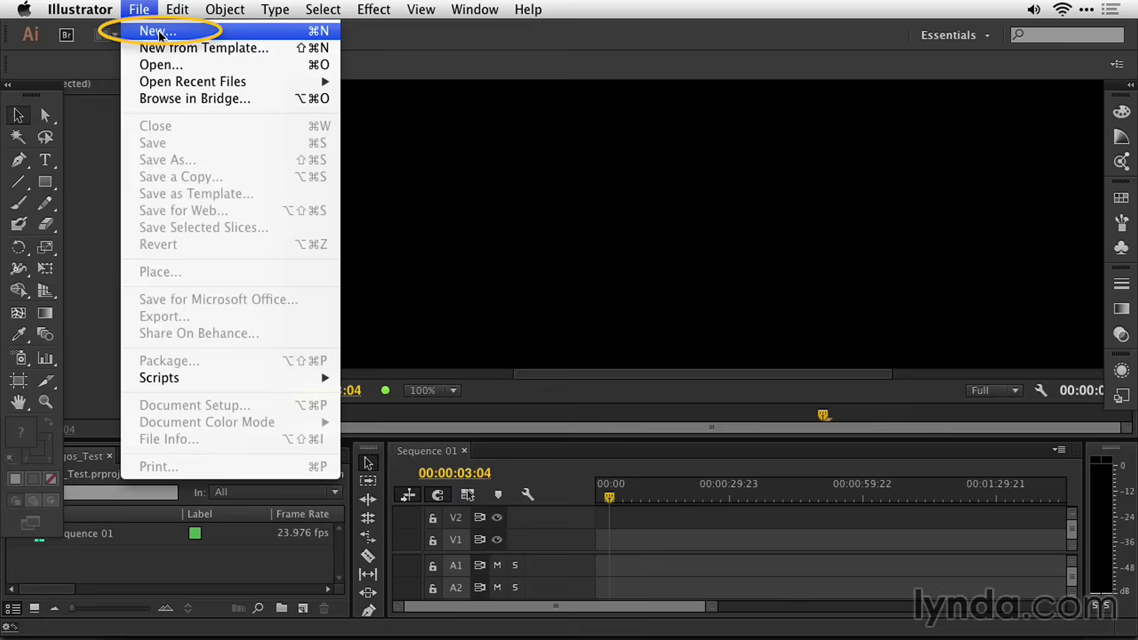
pyautogui.click(159, 32)
pyautogui.click(546, 201)
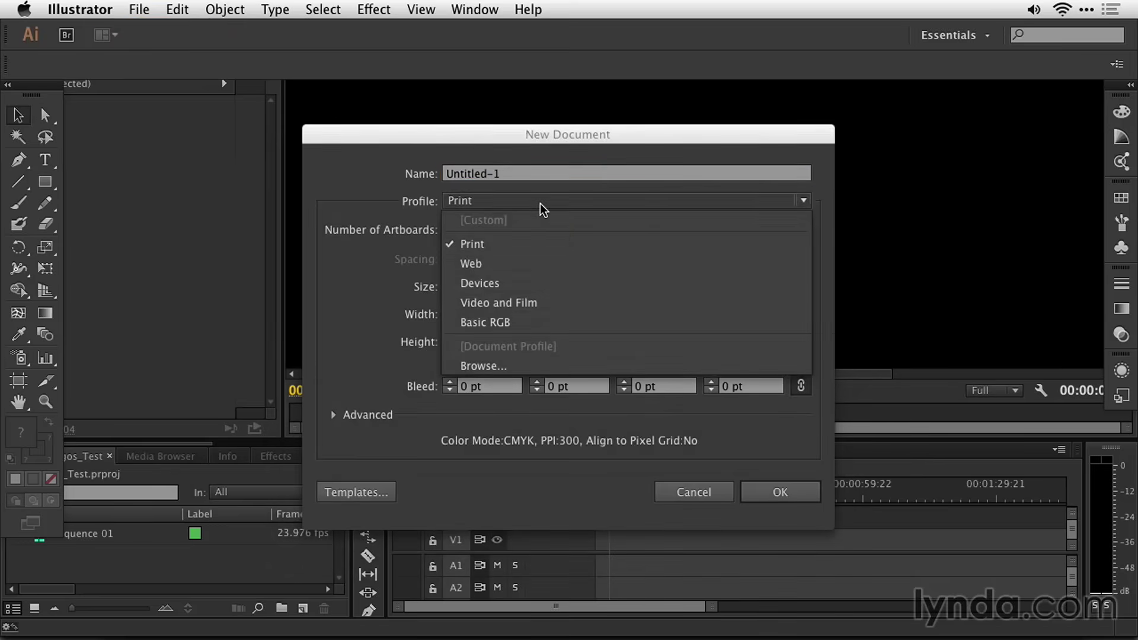
pyautogui.click(535, 304)
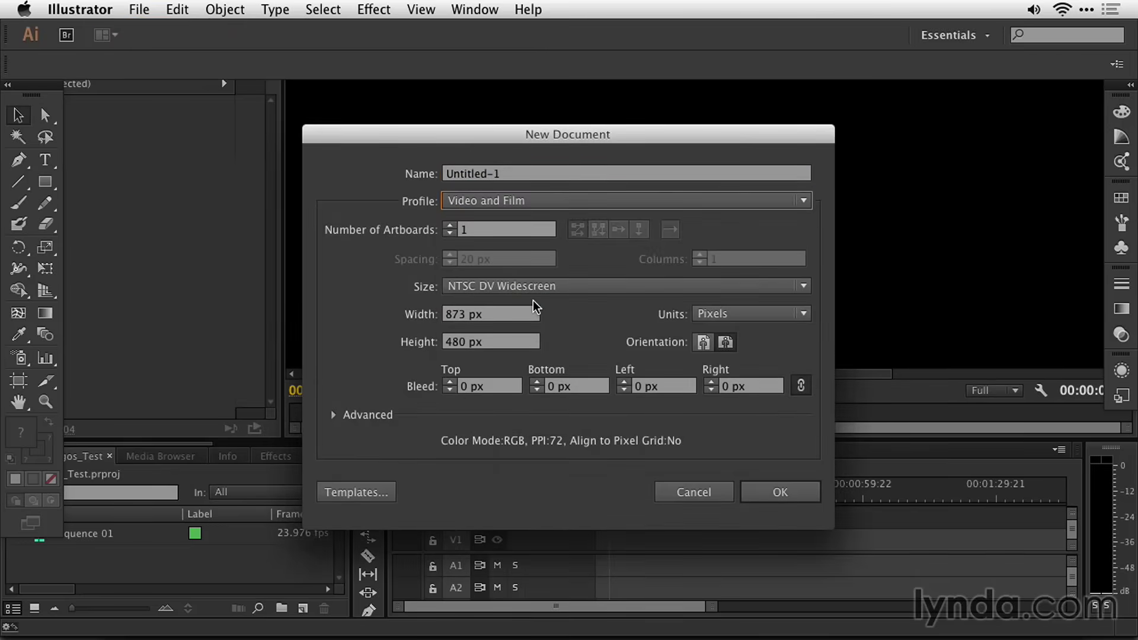
pyautogui.click(533, 290)
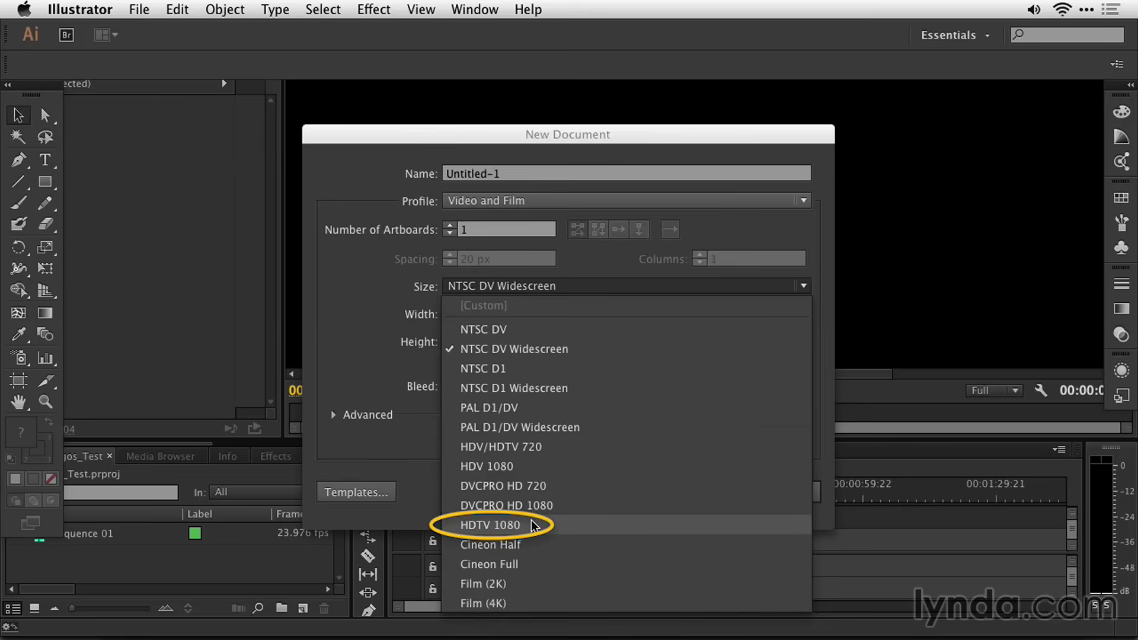
pyautogui.click(492, 525)
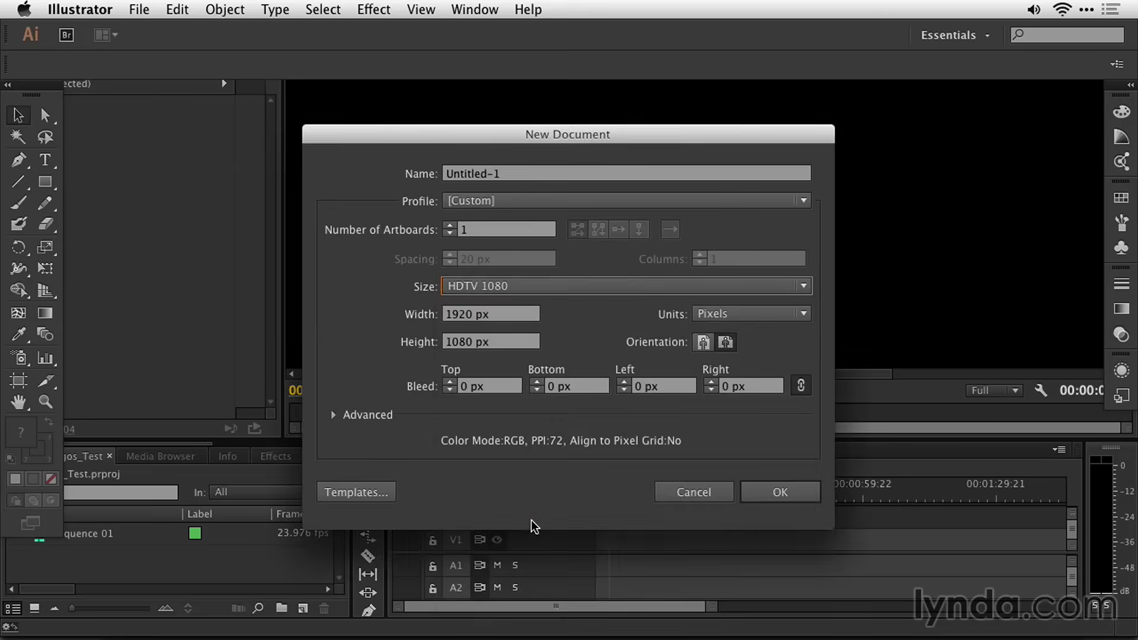
pyautogui.click(327, 416)
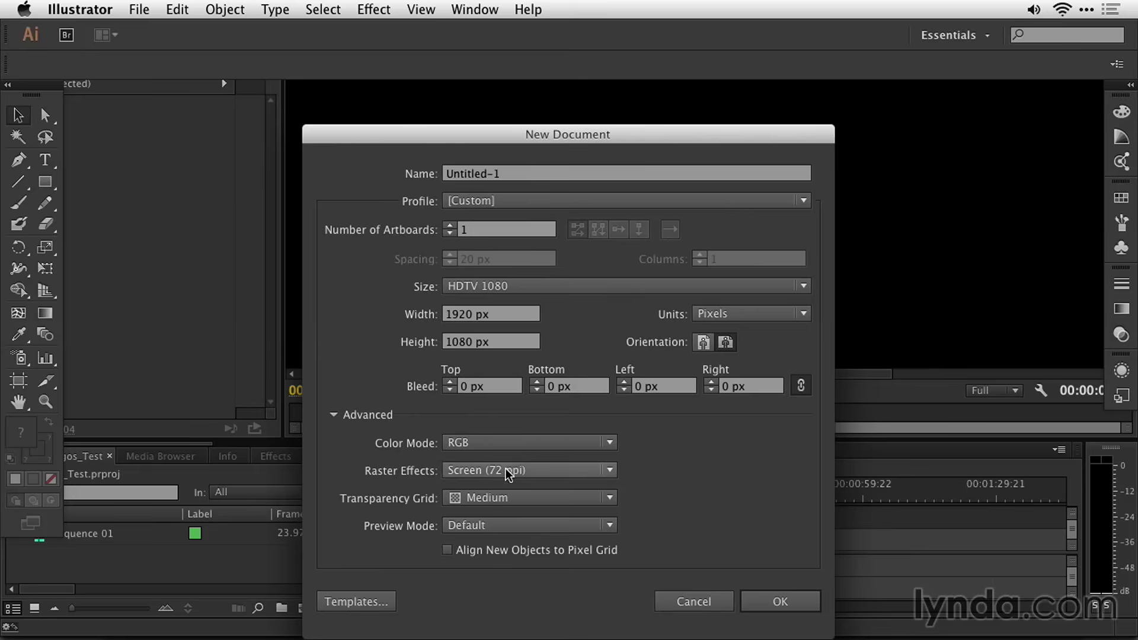
pyautogui.click(528, 500)
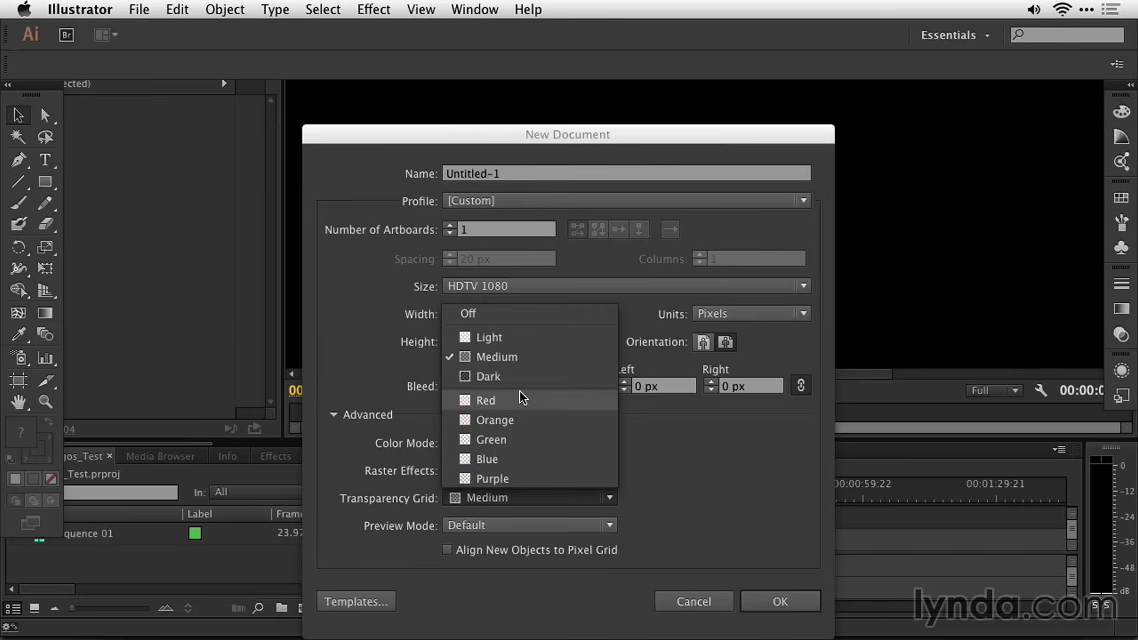
pyautogui.click(714, 496)
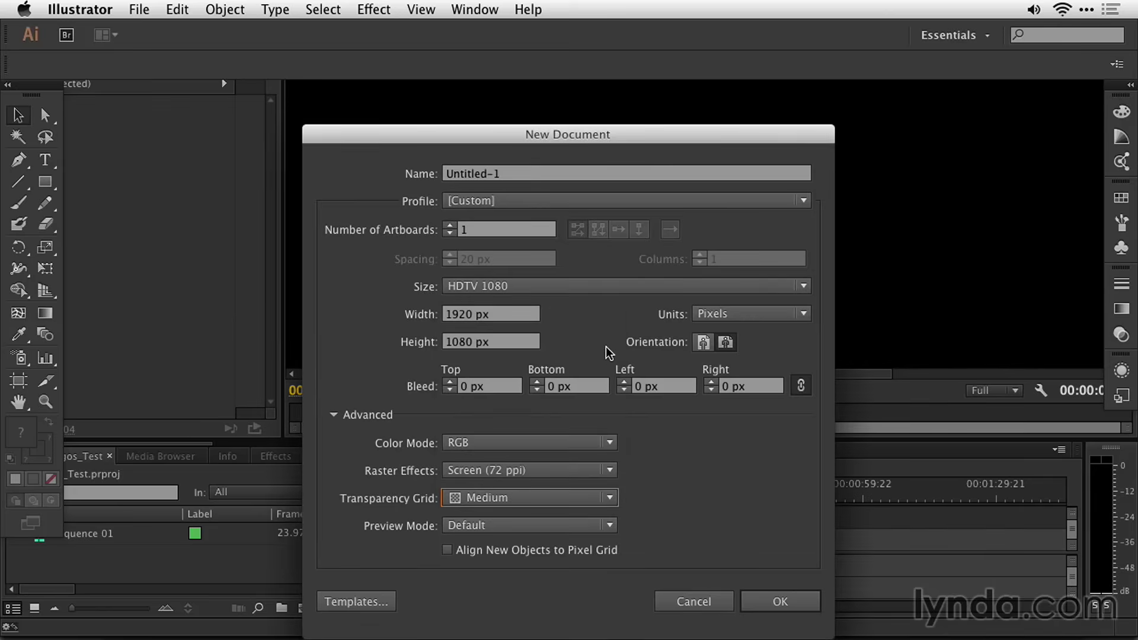
# Confirm the New Document settings to create Untitled-1 at 1920 × 1080.
pyautogui.click(779, 599)
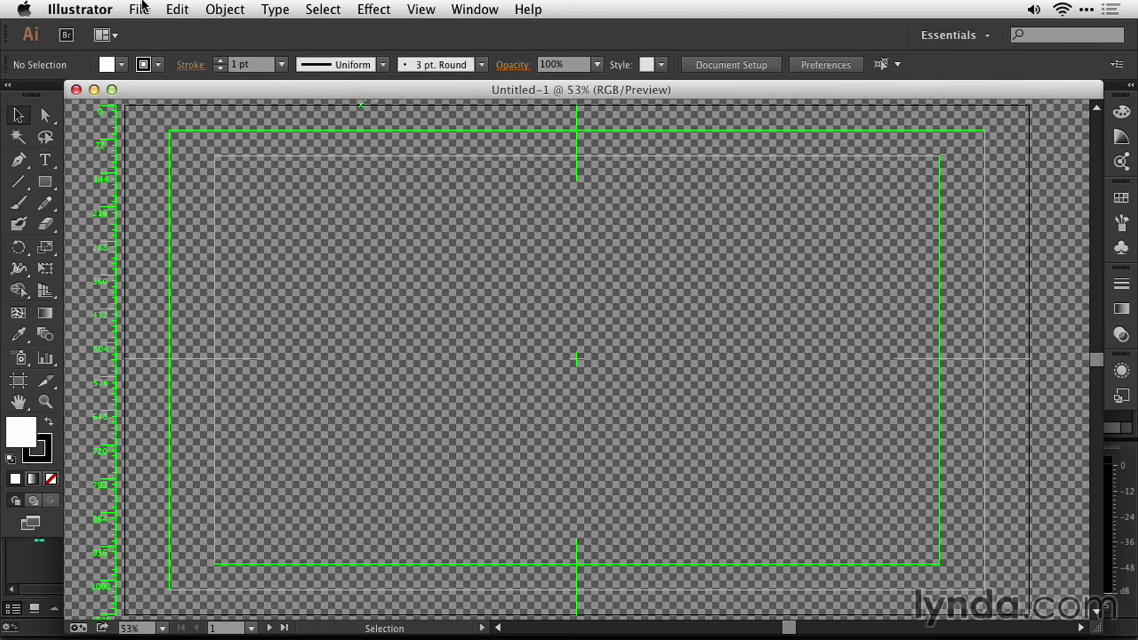
# Place 1_Logo_Prep.ai as a linked file on the Untitled-1 artboard.
pyautogui.click(141, 9)
pyautogui.click(181, 274)
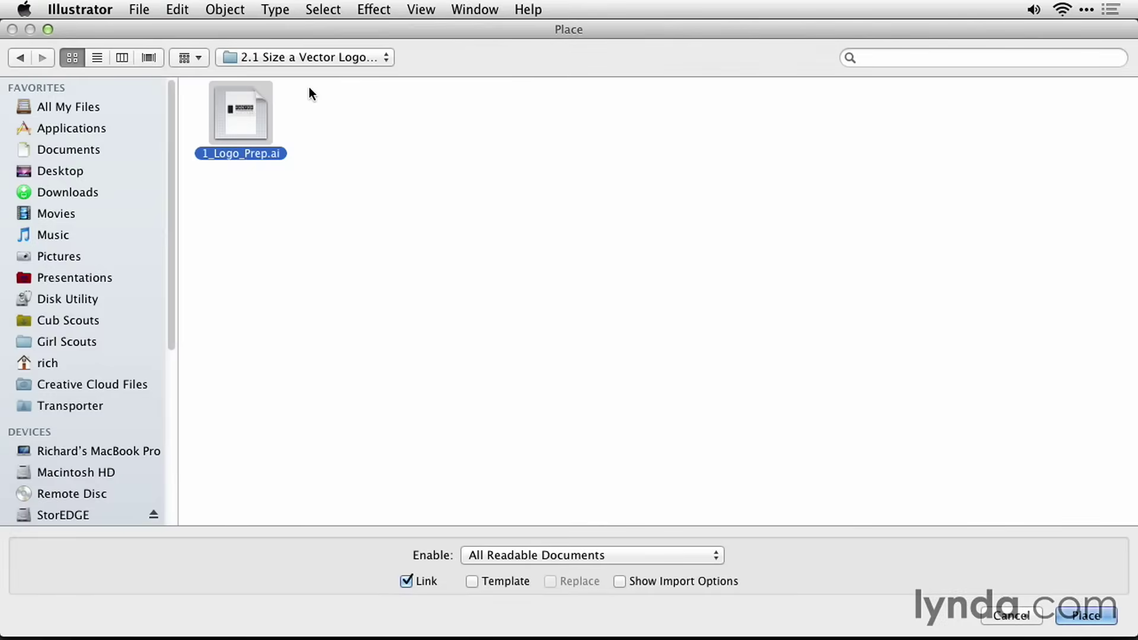
pyautogui.press('Return')
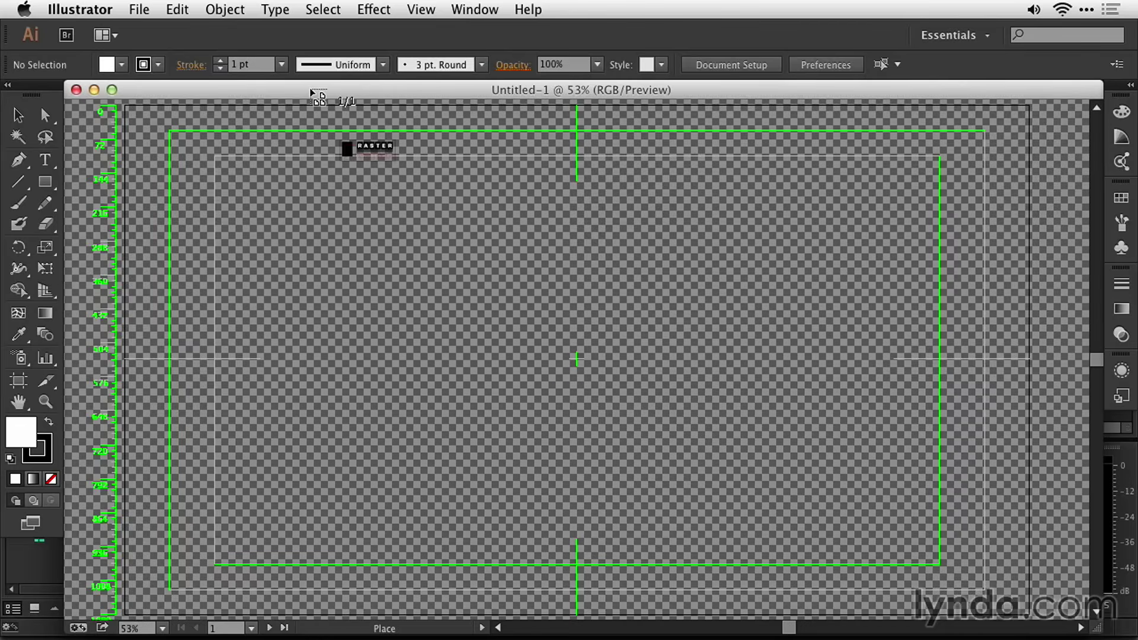
pyautogui.click(501, 314)
# Scale the placed logo up and move it down so it covers the artboard.
pyautogui.moveTo(783, 119); pyautogui.dragTo(853, 123)
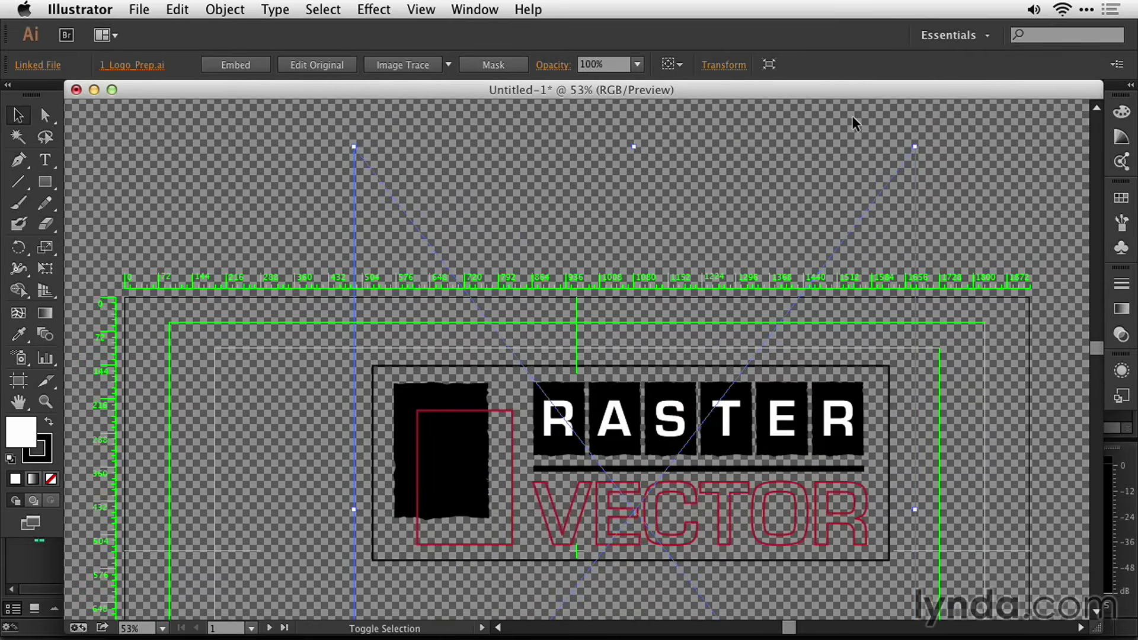
pyautogui.press('super+minus')
pyautogui.press('super+minus')
pyautogui.press('super+minus')
pyautogui.press('super+minus')
pyautogui.moveTo(684, 523); pyautogui.dragTo(781, 570)
pyautogui.moveTo(587, 378); pyautogui.dragTo(580, 416)
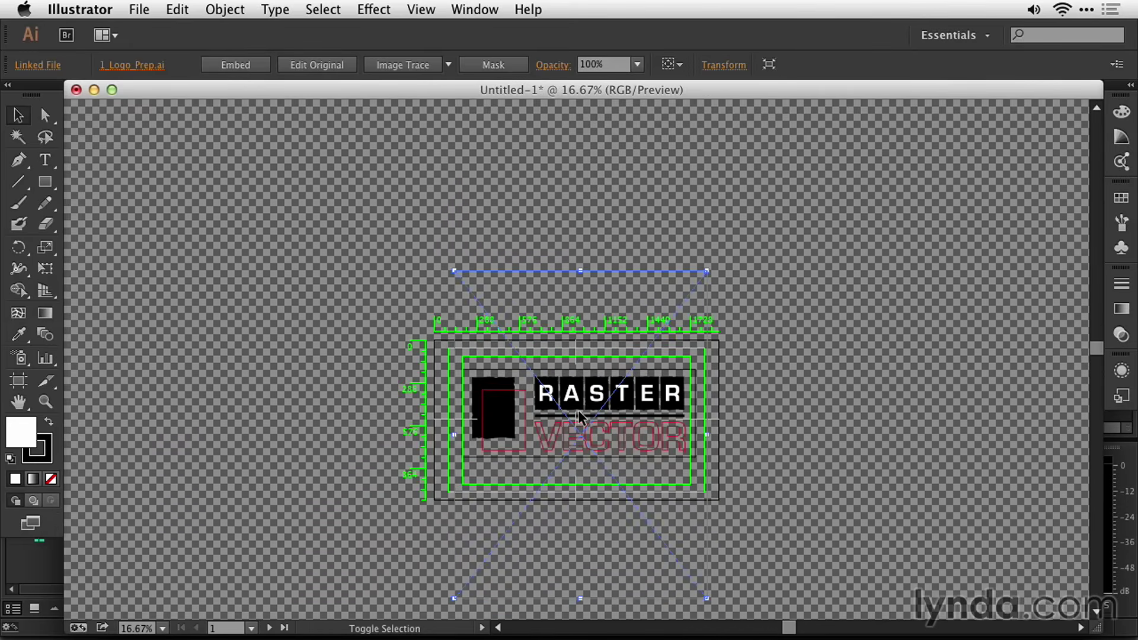
pyautogui.press('super+equal')
pyautogui.press('super+equal')
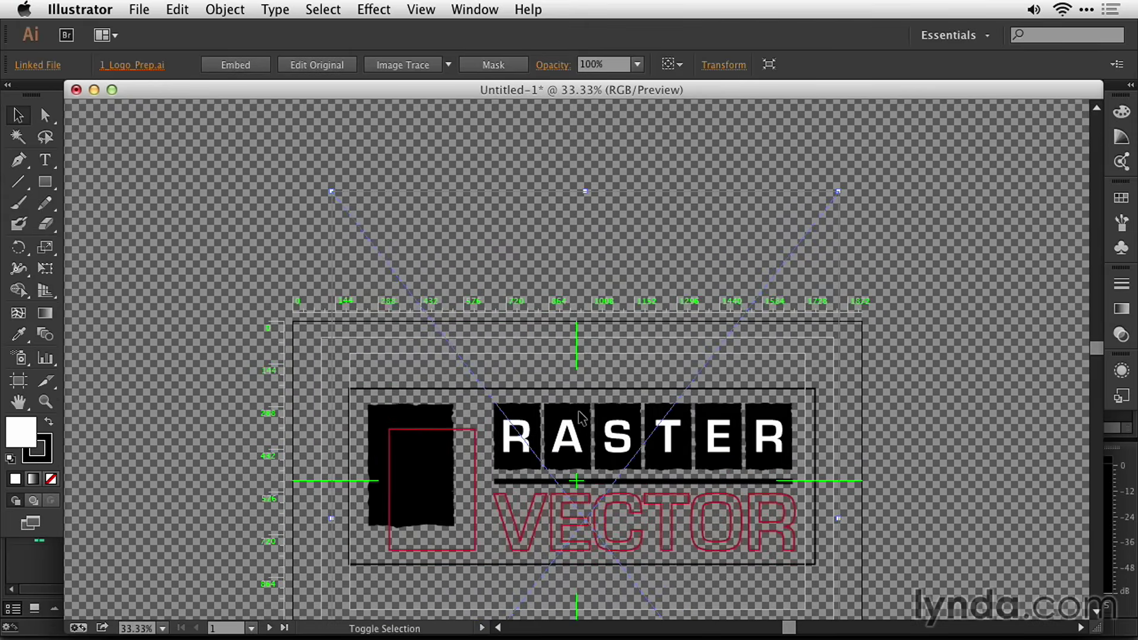
# Resize the logo from its top corners, nudge it down, and embed it as a group.
pyautogui.click(581, 418)
pyautogui.moveTo(838, 194); pyautogui.dragTo(851, 176)
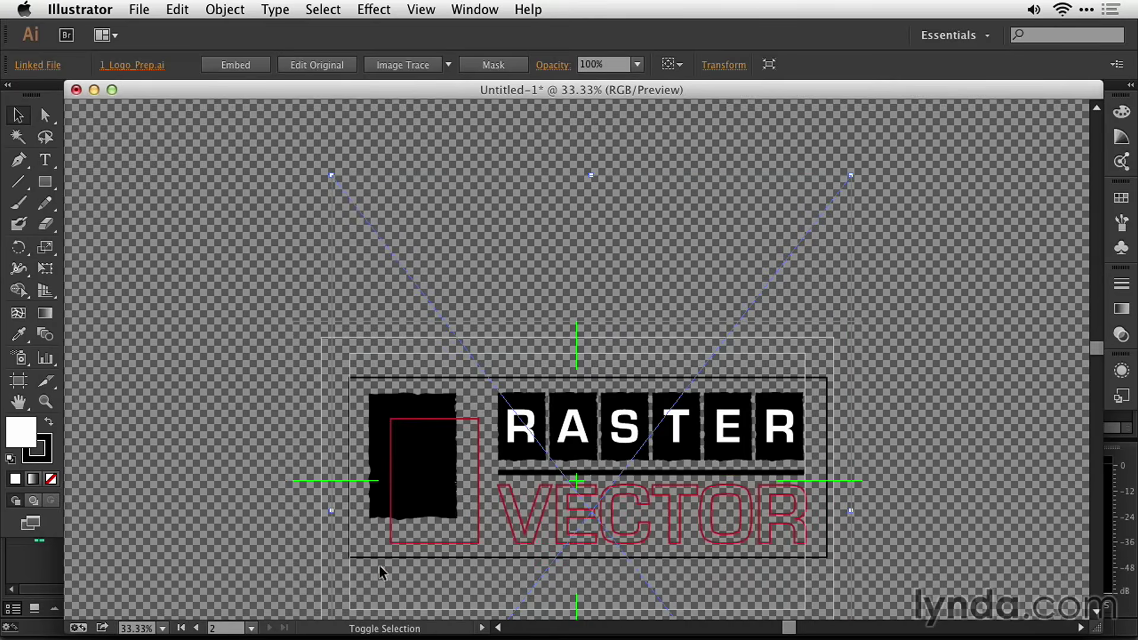
pyautogui.moveTo(331, 175); pyautogui.dragTo(316, 172)
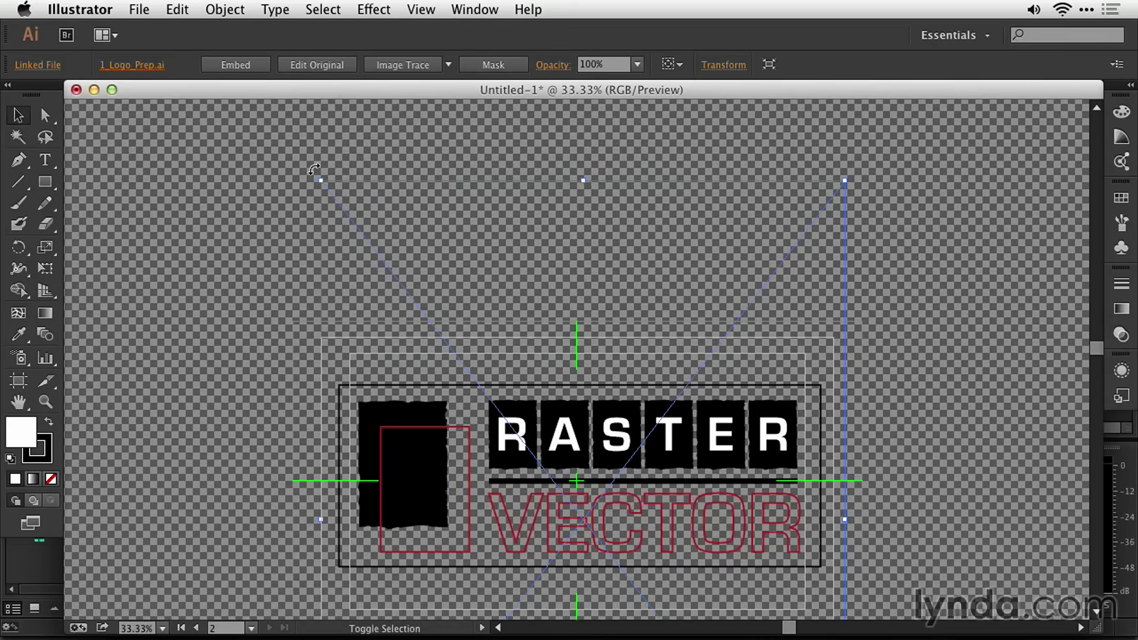
pyautogui.hotkey('shift', 'Down')
pyautogui.hotkey('shift', 'Down')
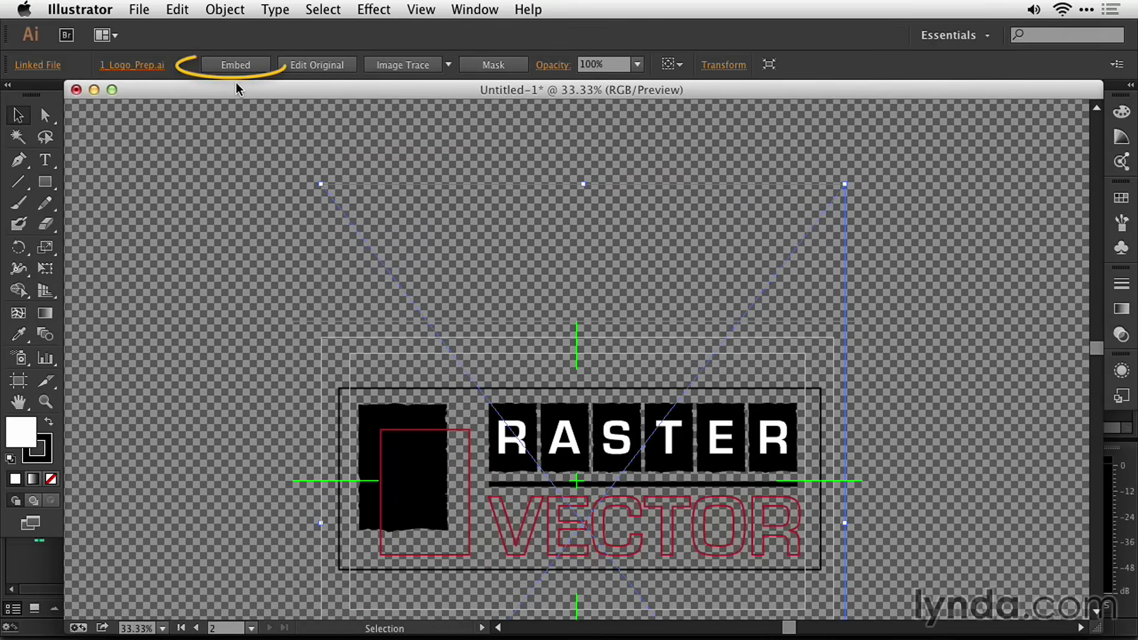
pyautogui.click(227, 62)
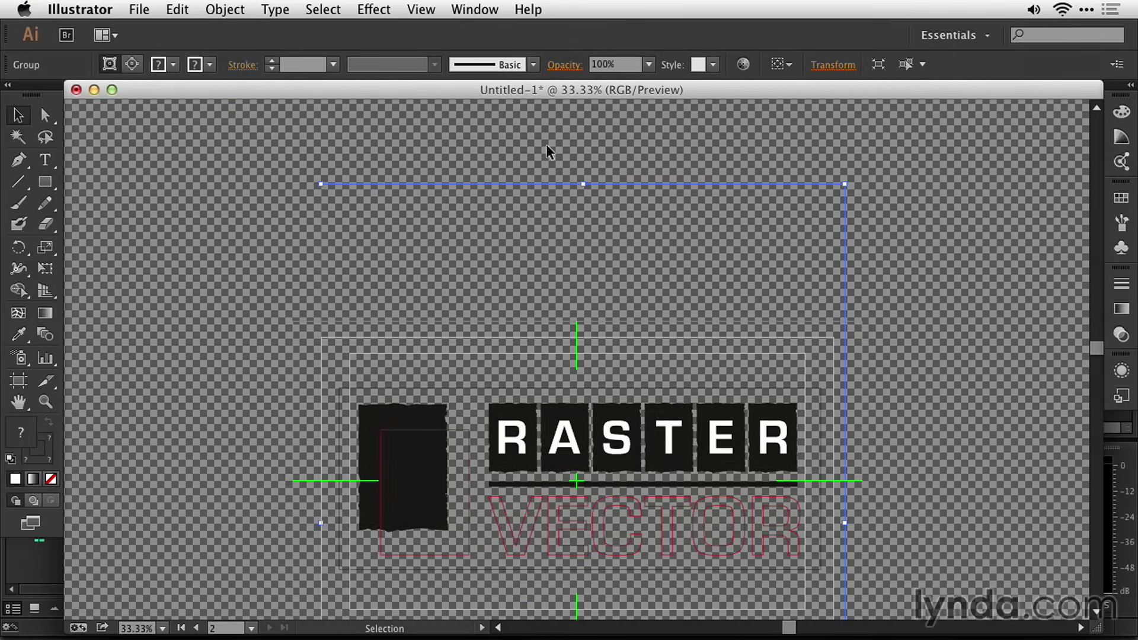
pyautogui.press('super+minus')
pyautogui.press('super+minus')
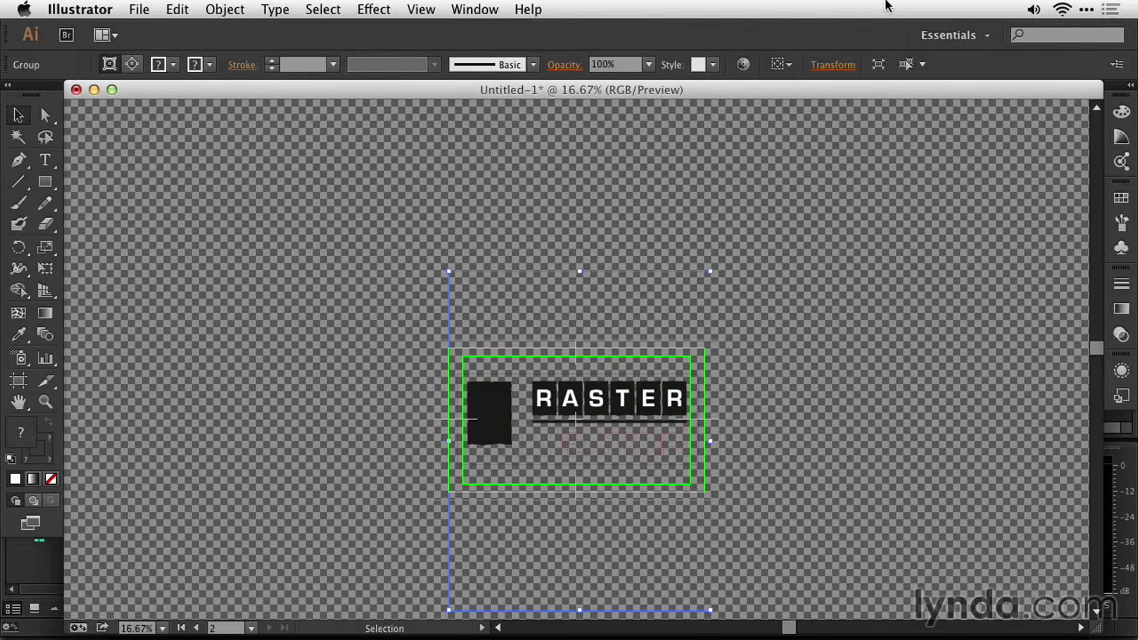
# Open the Layers panel and expand Layer 1, <Group> and <Clip Group>.
pyautogui.click(481, 9)
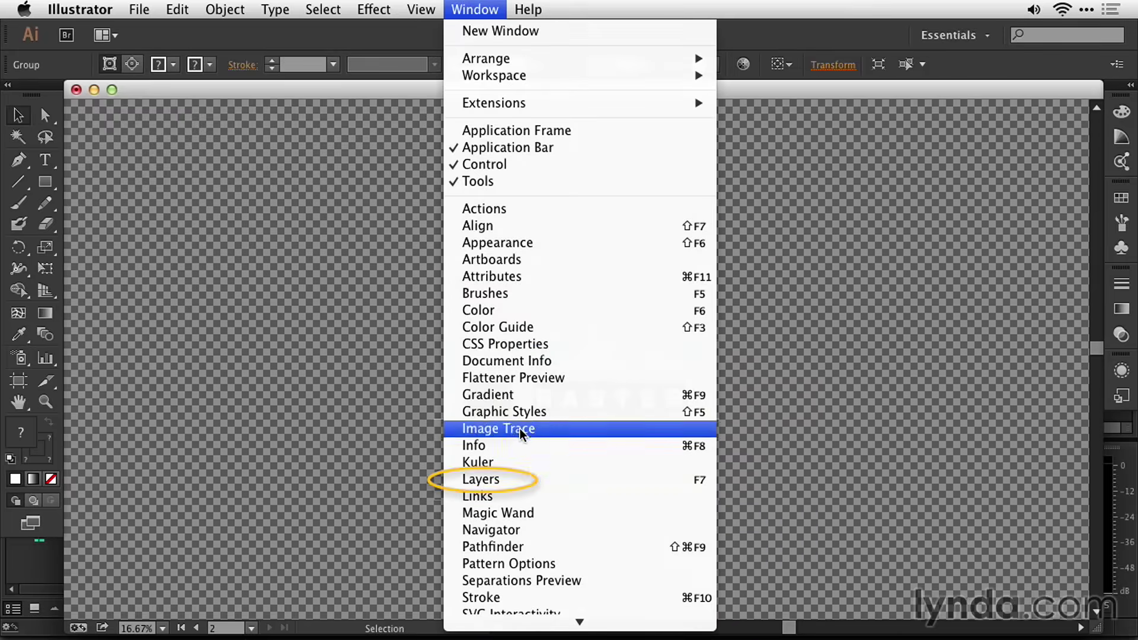
pyautogui.click(521, 479)
pyautogui.click(772, 262)
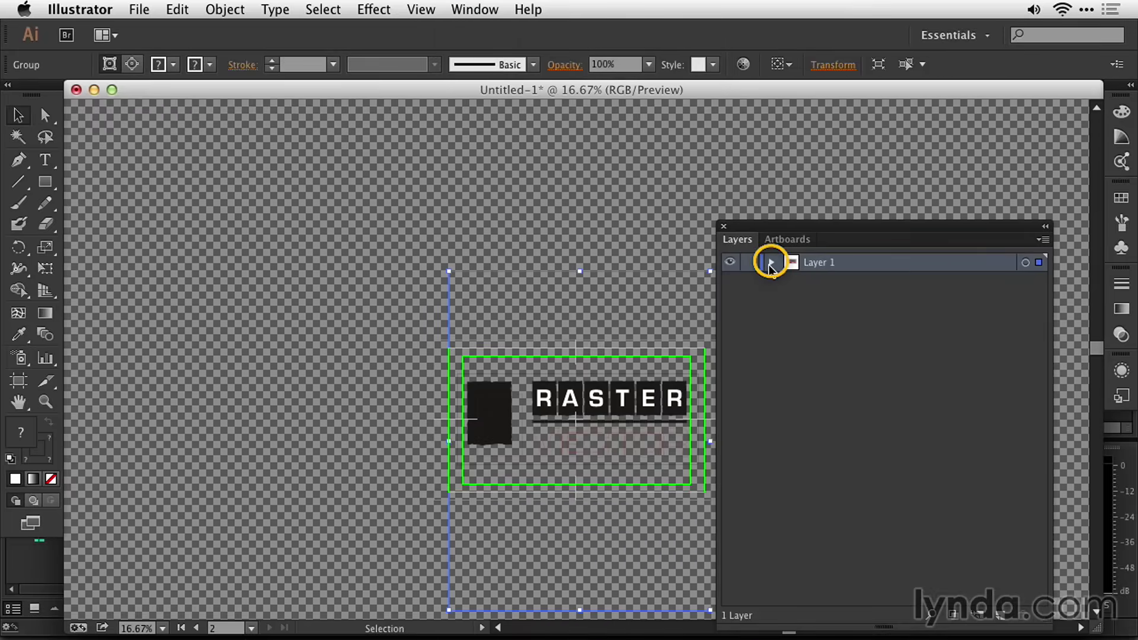
pyautogui.click(789, 281)
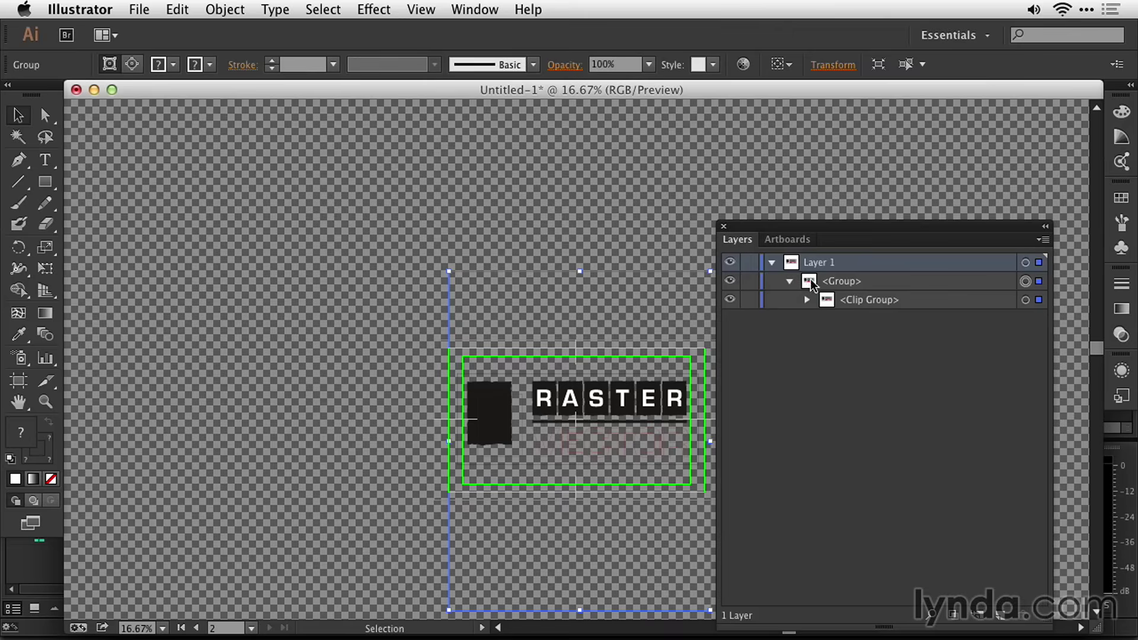
pyautogui.click(807, 300)
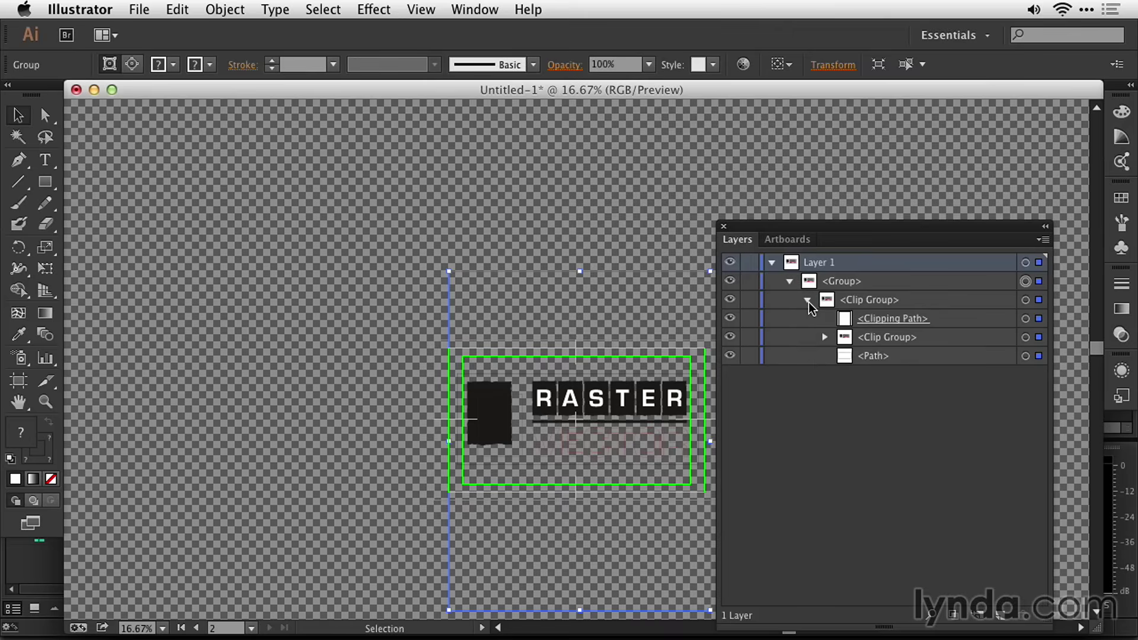
pyautogui.click(140, 8)
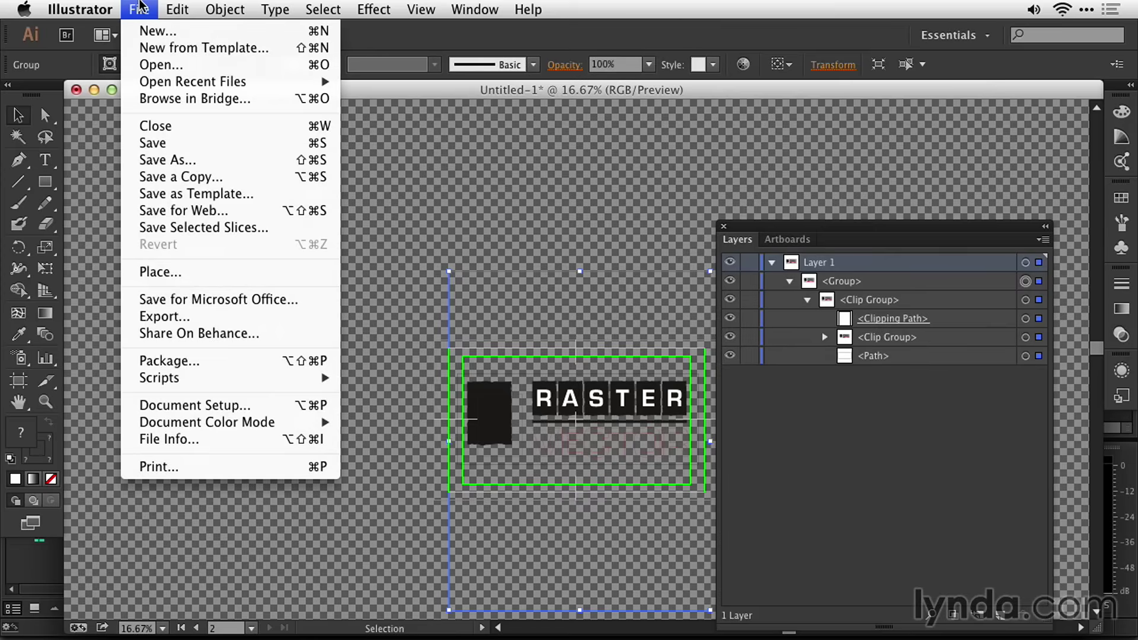
# Save as 1_Logo_Prepped.ai in Adobe Illustrator (ai) format with Illustrator CC (17.0) options.
pyautogui.click(159, 160)
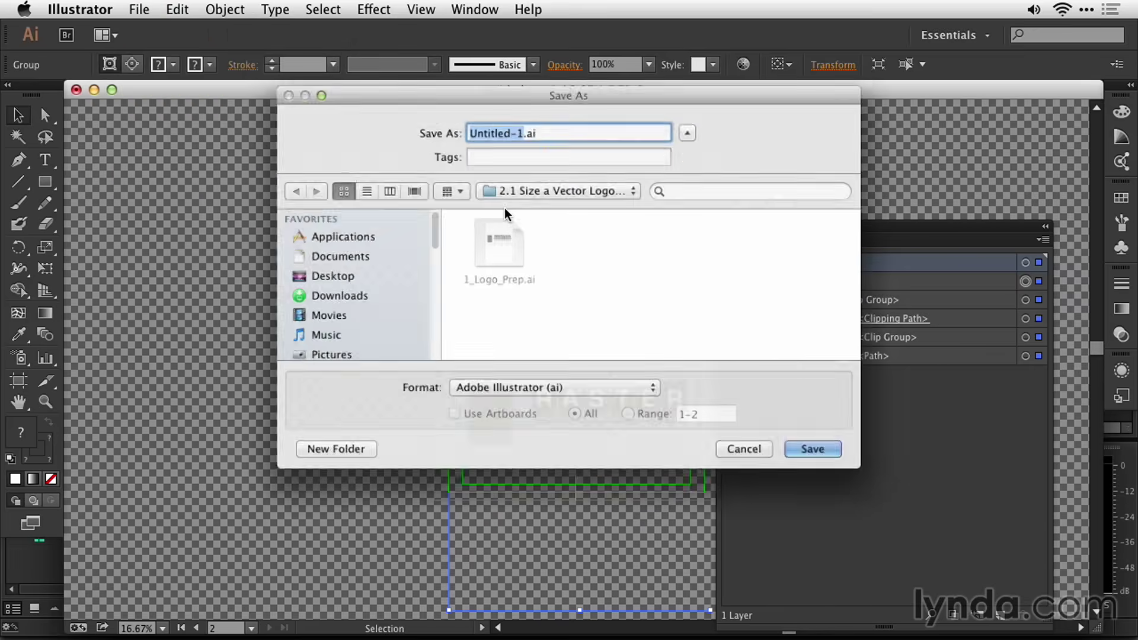
pyautogui.click(563, 396)
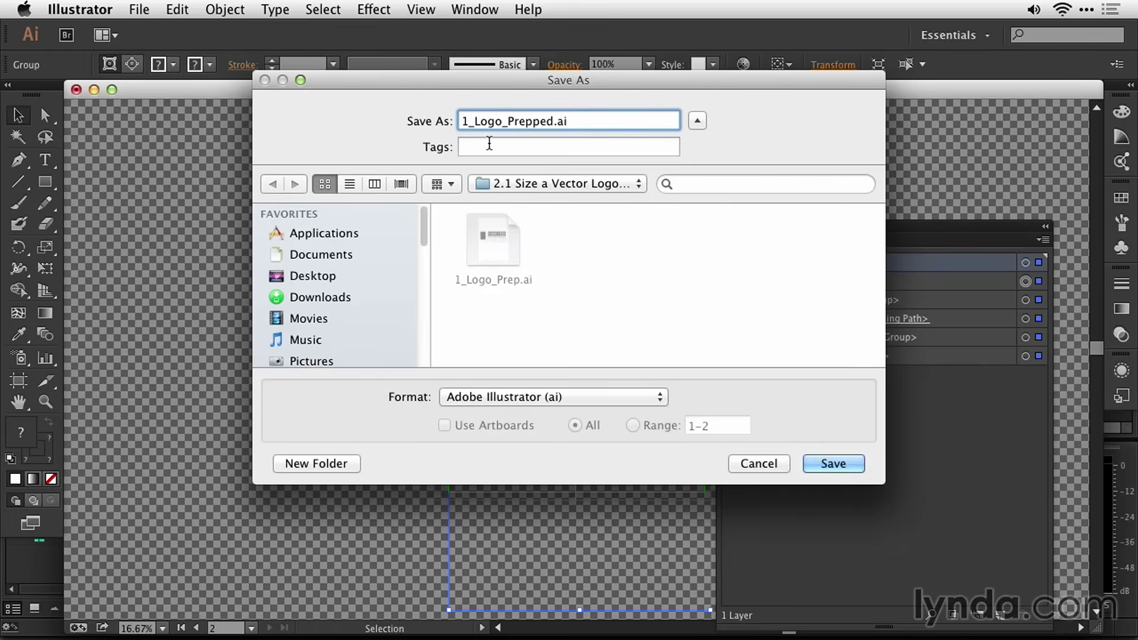
pyautogui.click(845, 463)
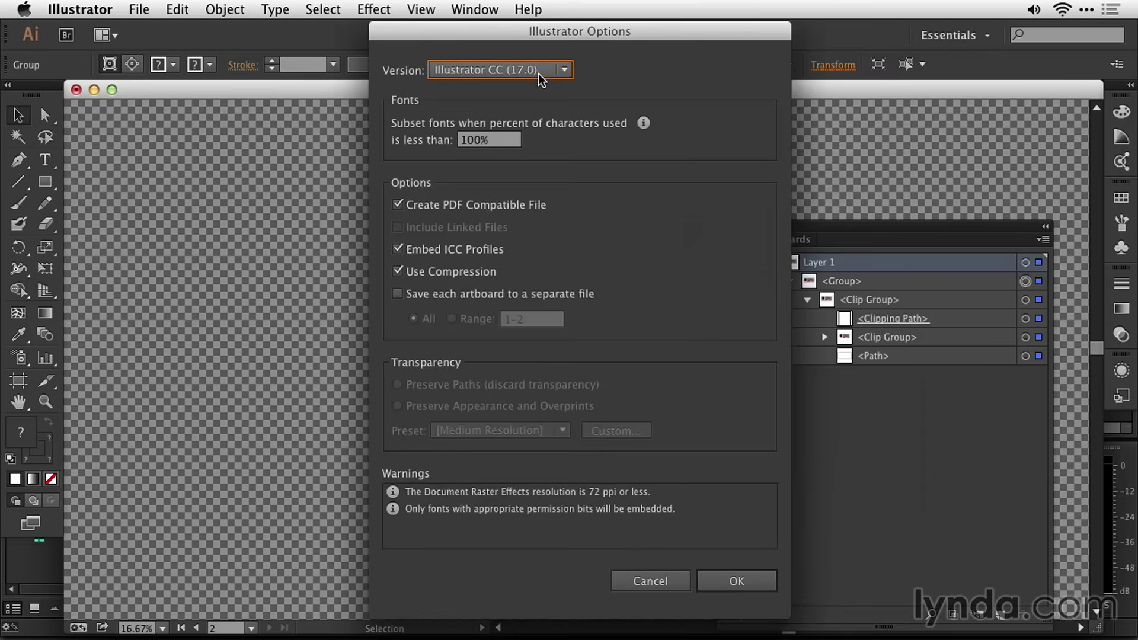
pyautogui.click(721, 581)
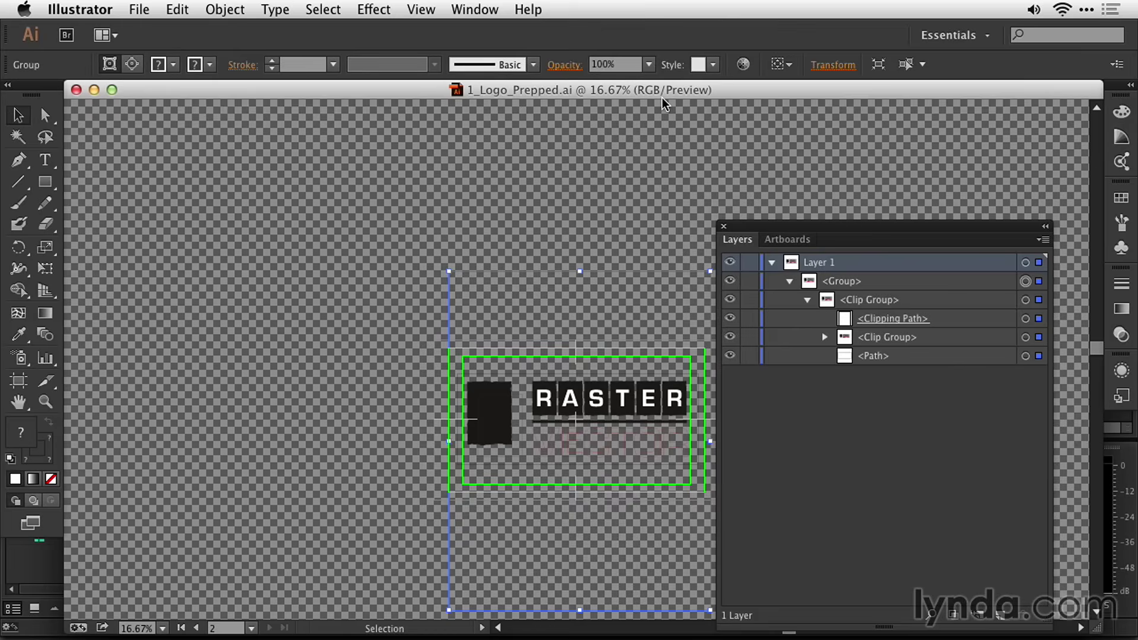
# Import 1_Logo_Prepped.ai from Finder into the Logos_Test project and place it on V1 of Sequence 01.
pyautogui.press('super+Tab')
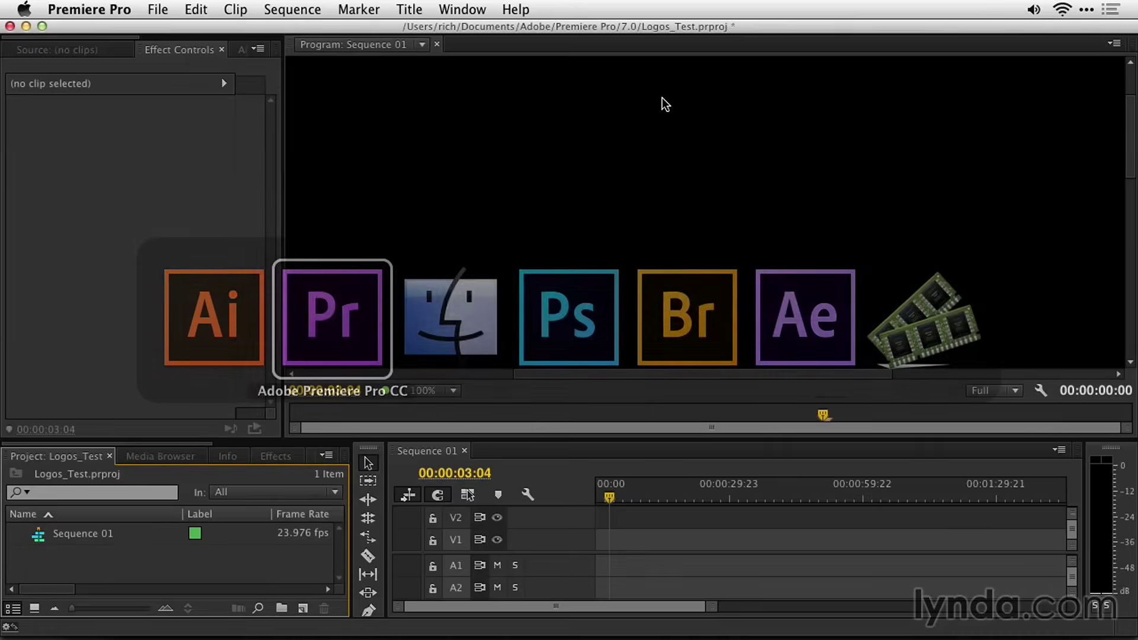
pyautogui.press('super+Tab')
pyautogui.press('super+Tab')
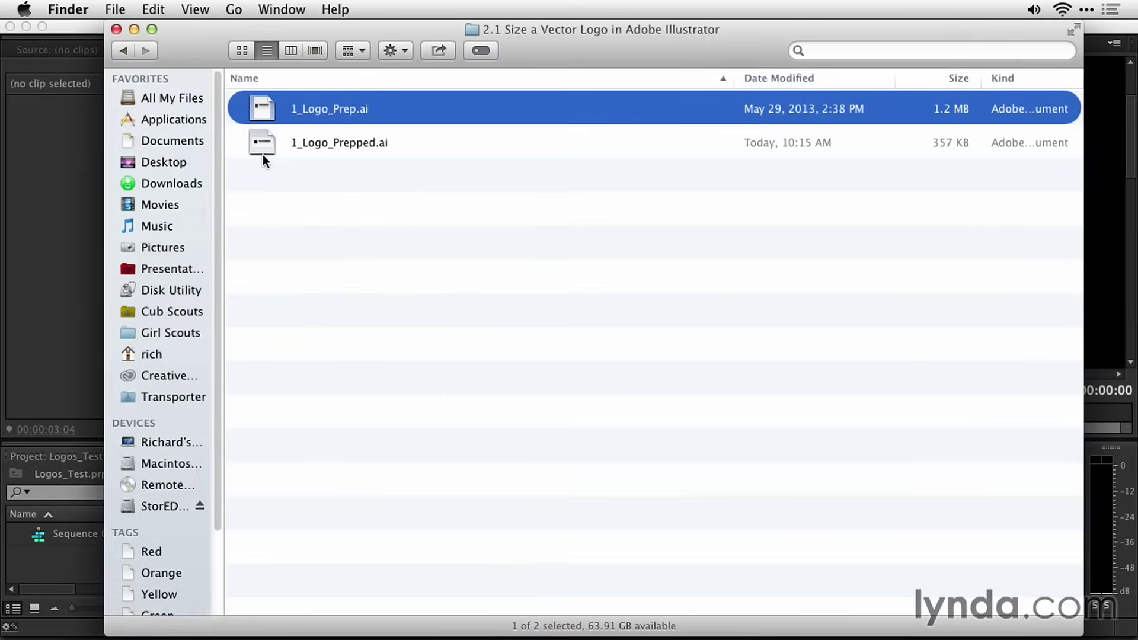
pyautogui.click(259, 142)
pyautogui.moveTo(253, 155); pyautogui.dragTo(58, 558)
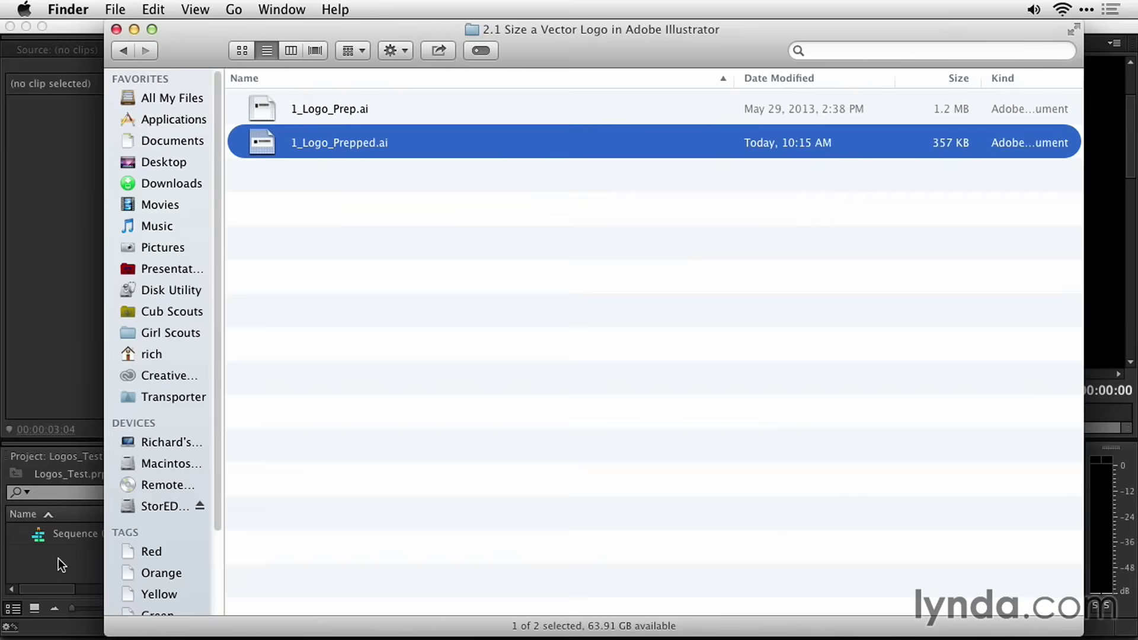
pyautogui.click(58, 559)
pyautogui.moveTo(37, 544); pyautogui.dragTo(597, 540)
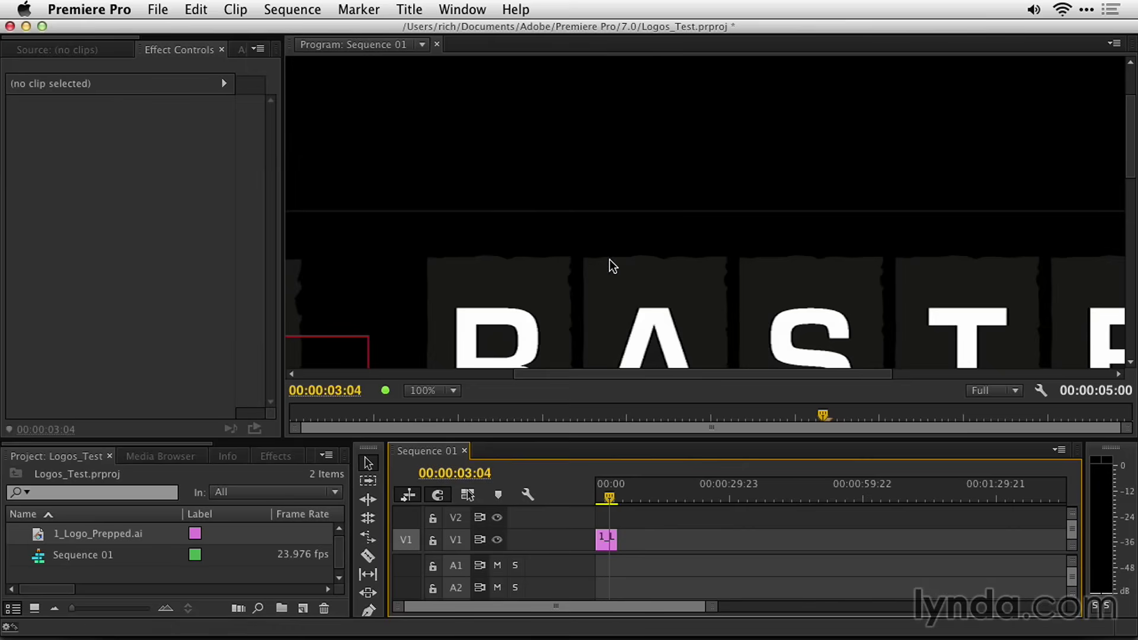
# Lay Loop2.MOV on V1 beneath the logo clip.
pyautogui.press('Left')
pyautogui.press('Left')
pyautogui.click(603, 539)
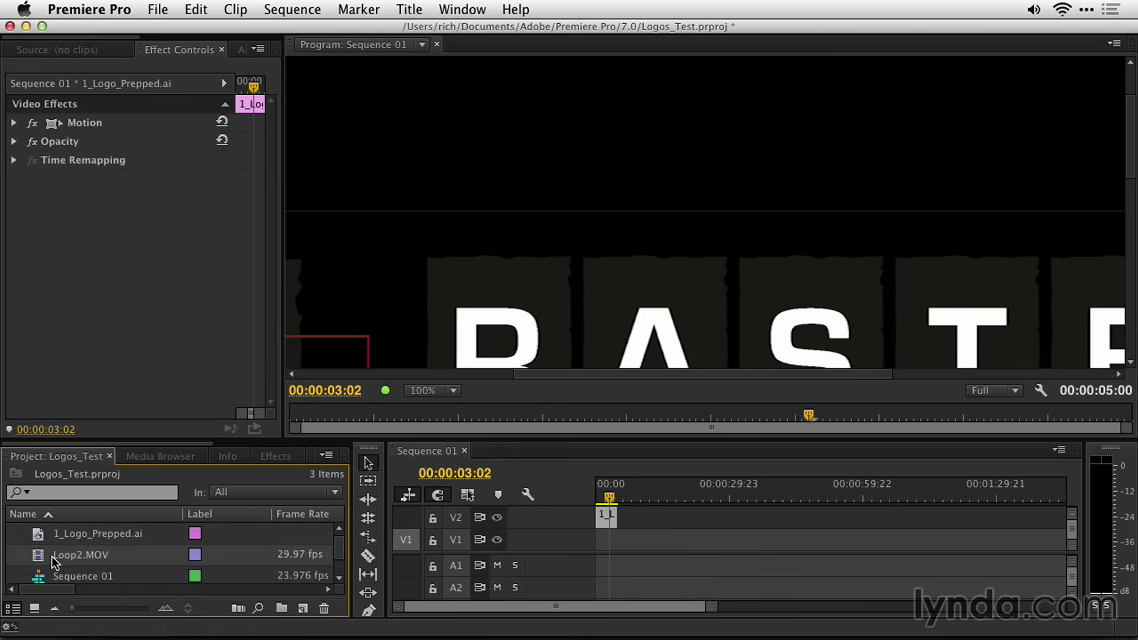
pyautogui.moveTo(40, 552); pyautogui.dragTo(557, 542)
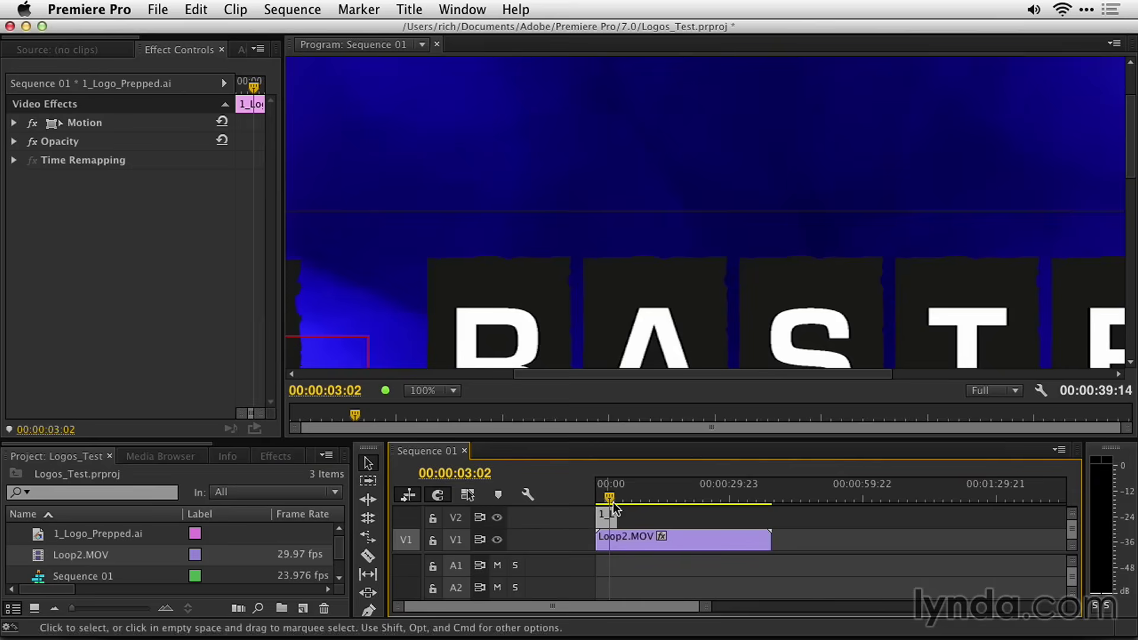
# Scrub the playhead from near the sequence start to preview the logo over the moving background.
pyautogui.click(604, 488)
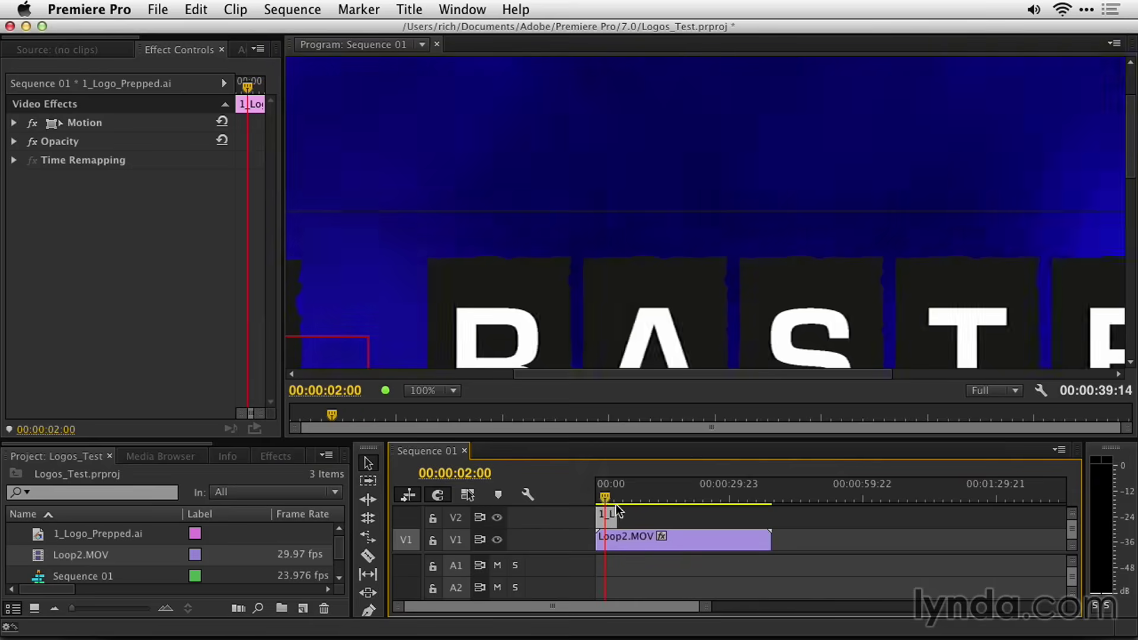
pyautogui.click(601, 497)
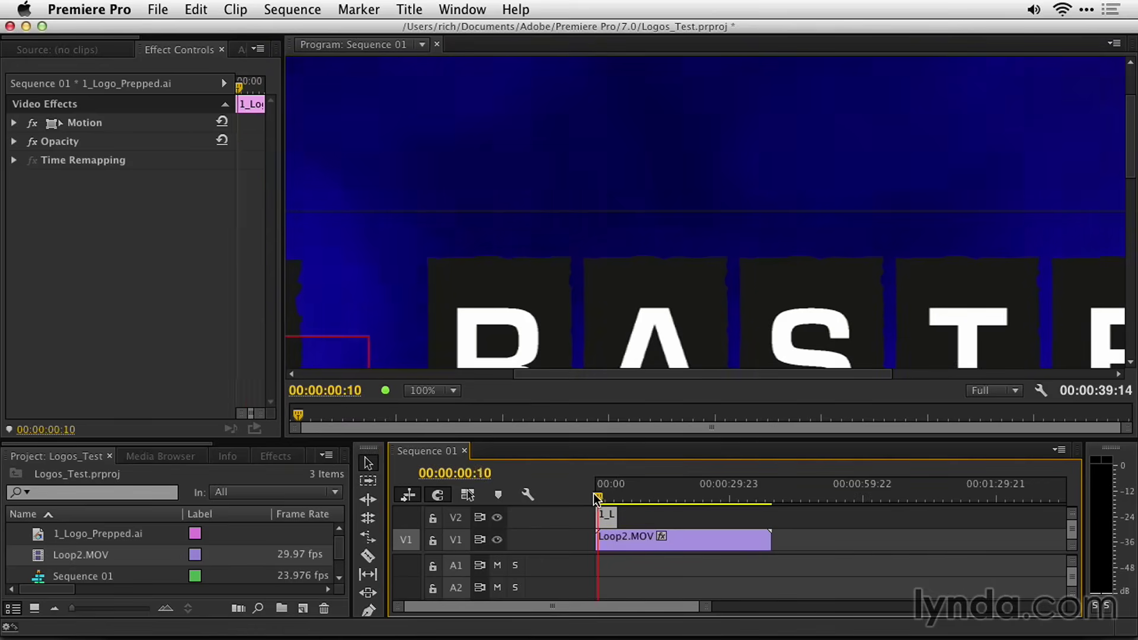
pyautogui.moveTo(603, 498); pyautogui.dragTo(611, 500)
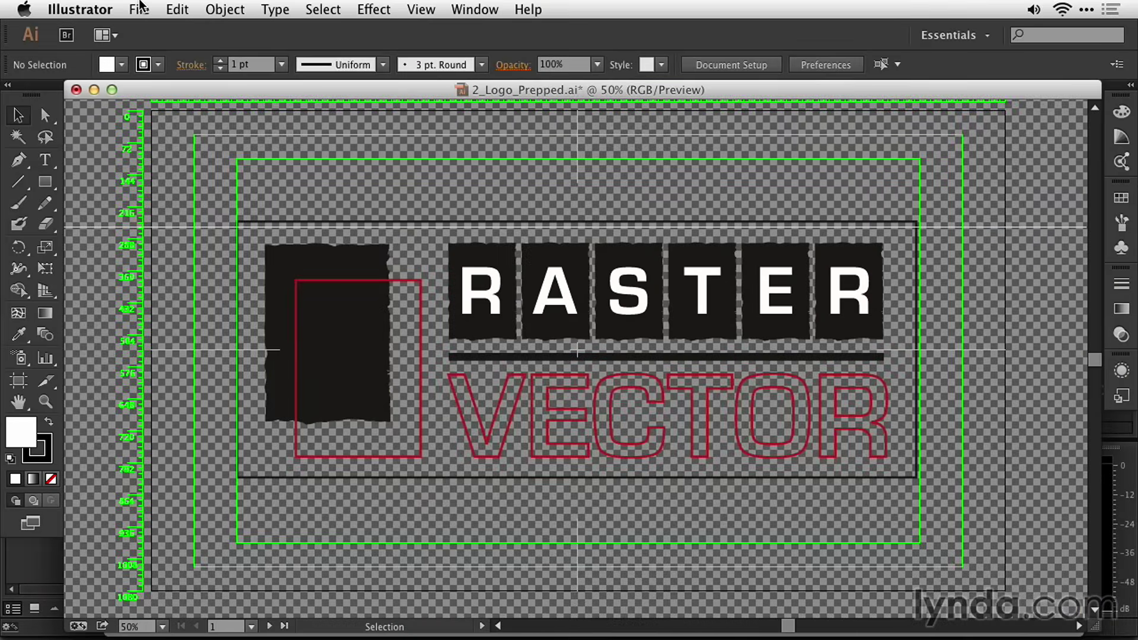
# Export the logo as 2_Logo_Prepped.png, keeping PNG as the export format.
pyautogui.click(140, 8)
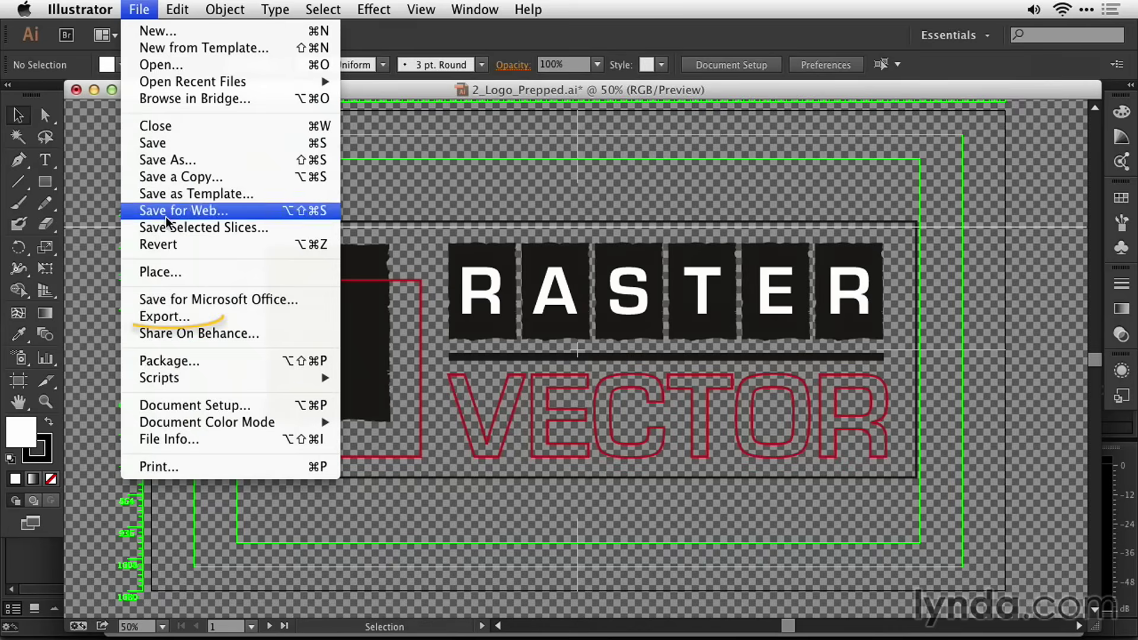
pyautogui.click(164, 311)
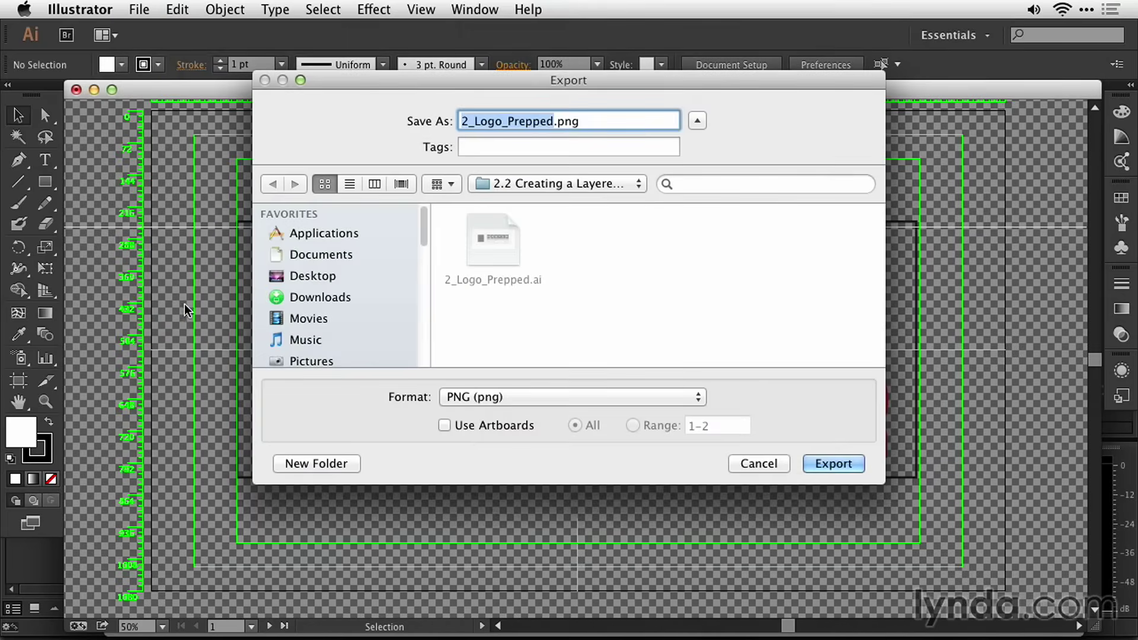
pyautogui.click(506, 396)
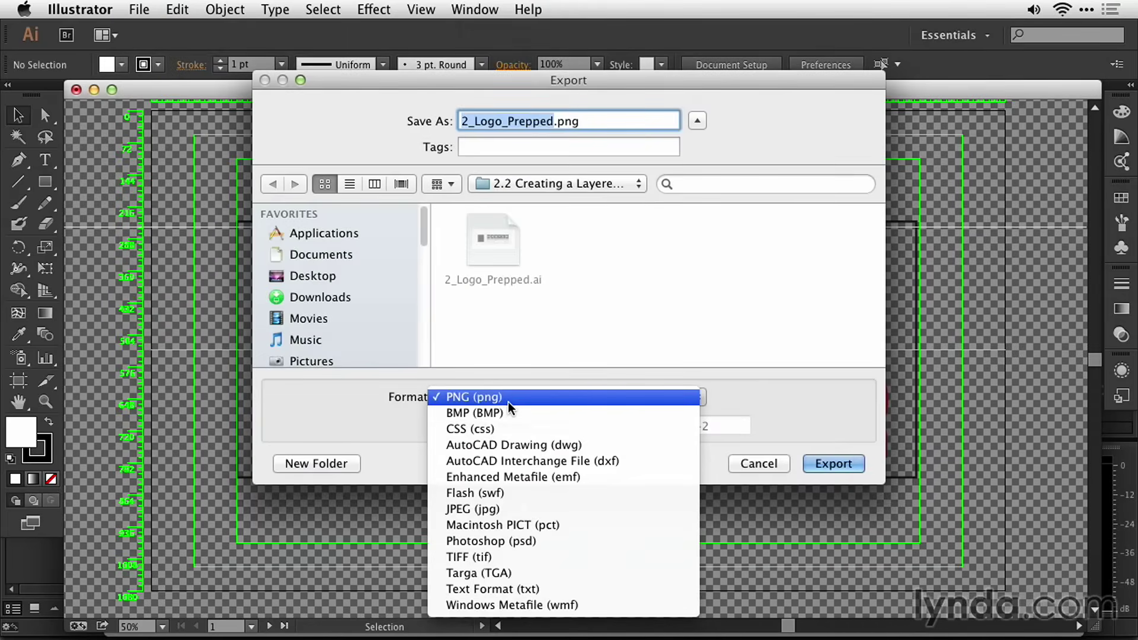
pyautogui.click(507, 402)
pyautogui.click(825, 463)
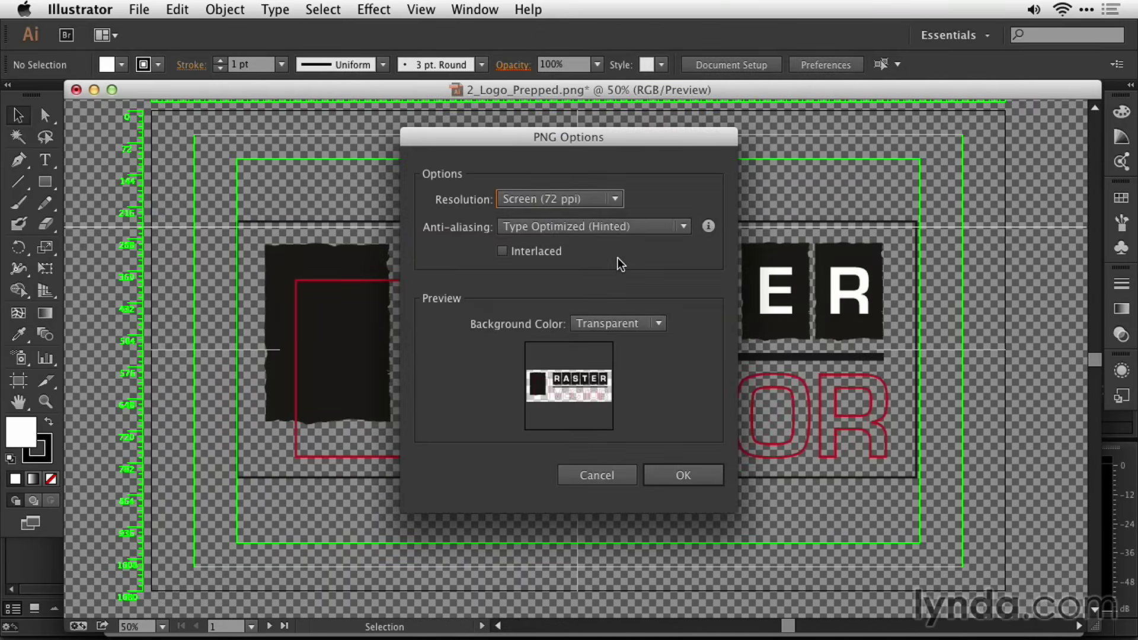
# Keep a Transparent background and Screen (72 ppi) resolution in PNG Options and confirm.
pyautogui.click(603, 321)
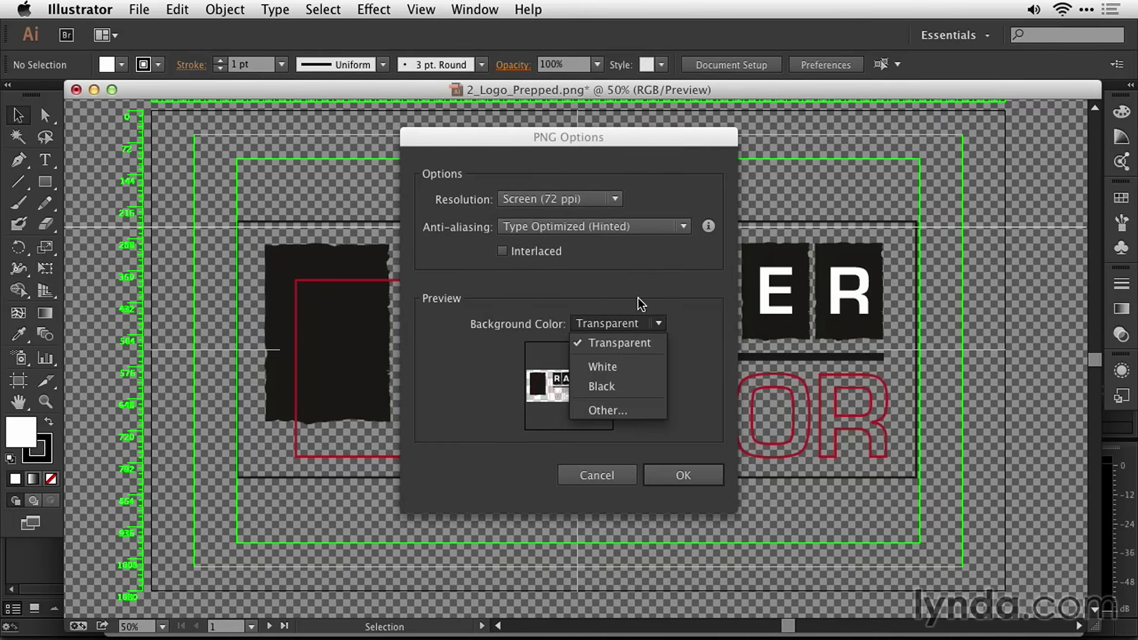
pyautogui.click(630, 201)
pyautogui.click(617, 199)
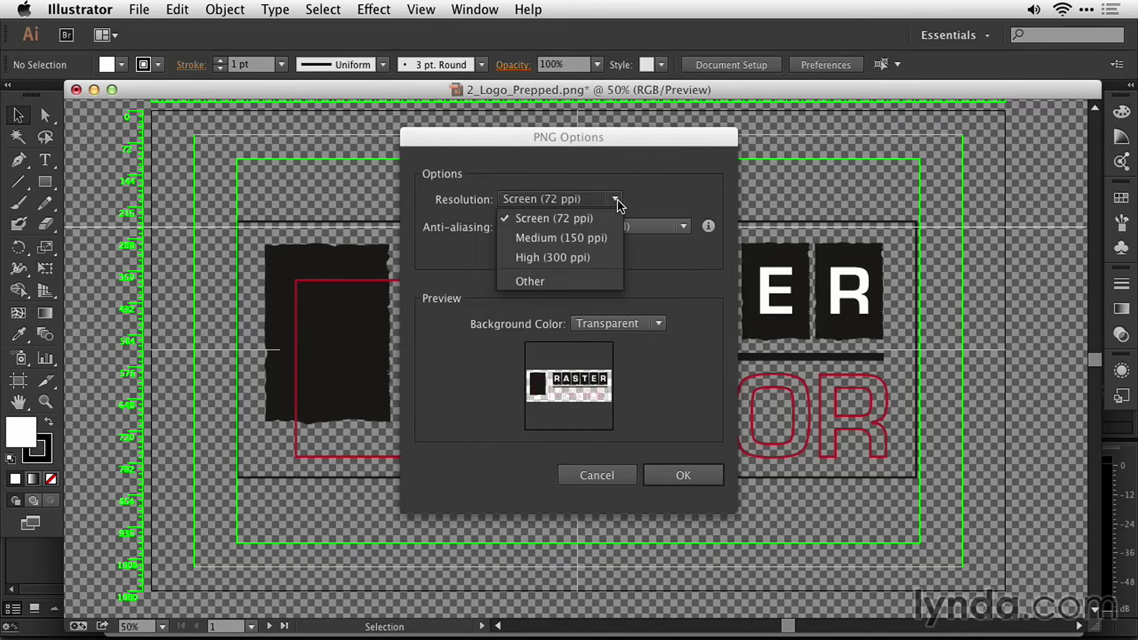
pyautogui.click(716, 450)
pyautogui.click(703, 471)
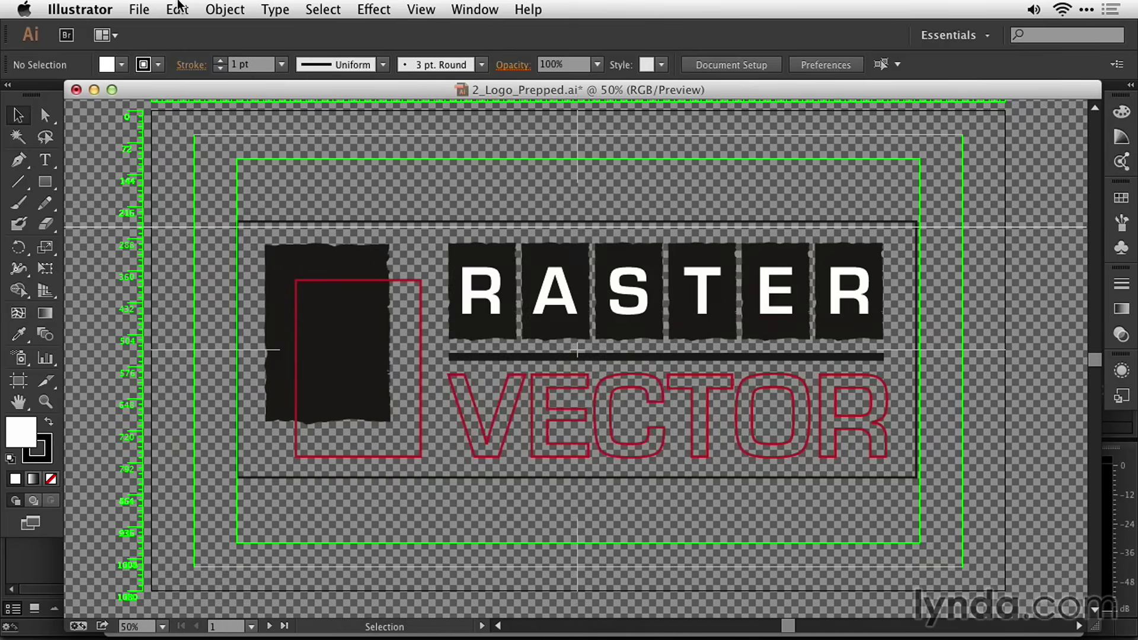
# Export the logo as Photoshop (psd) with RGB, Write Layers and Screen (72 ppi) resolution.
pyautogui.click(139, 9)
pyautogui.click(184, 267)
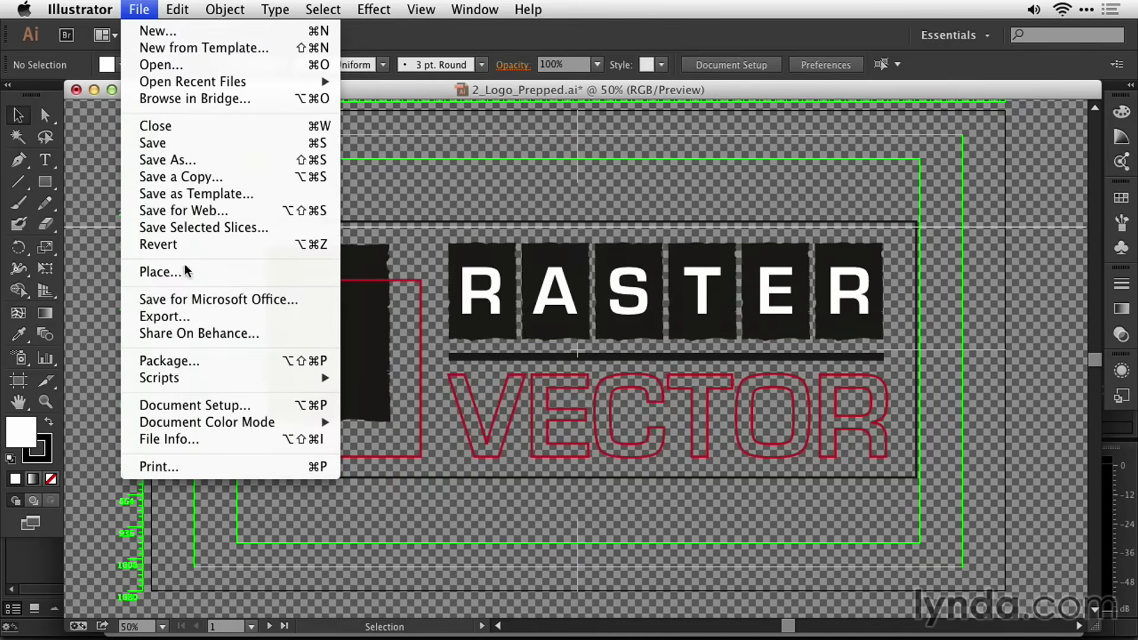
pyautogui.click(186, 315)
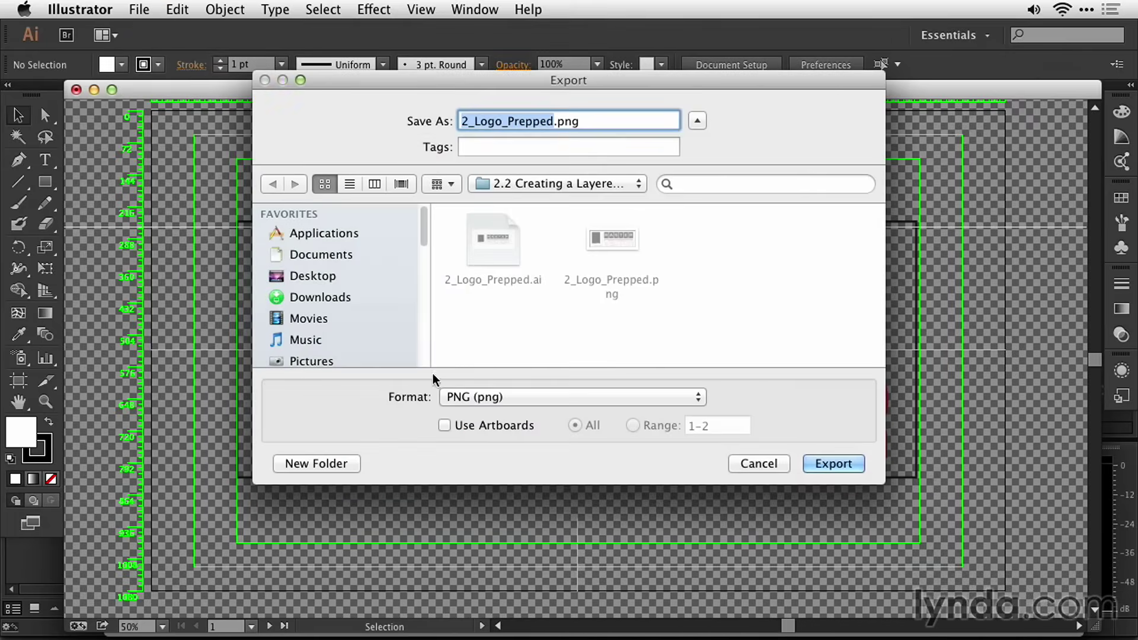
pyautogui.click(529, 395)
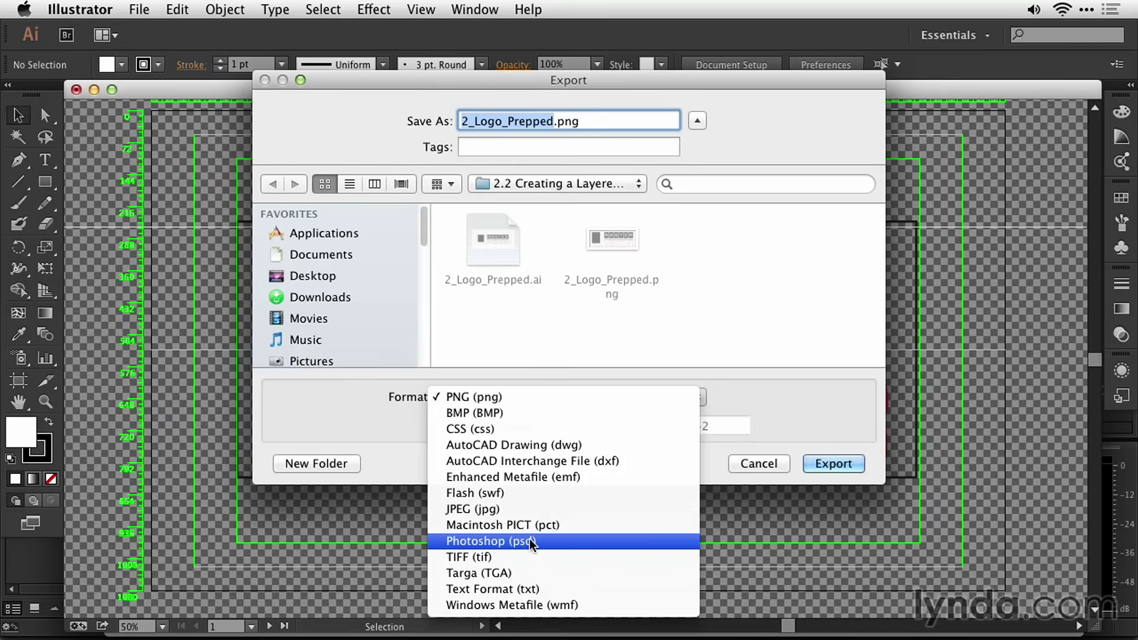
pyautogui.click(529, 540)
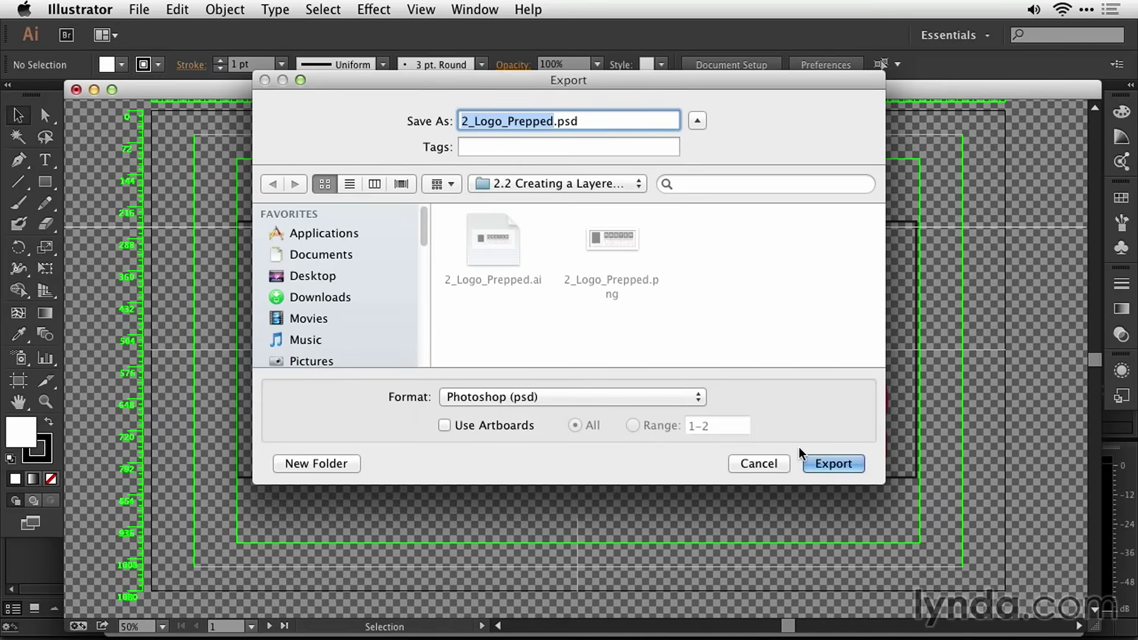
pyautogui.click(816, 465)
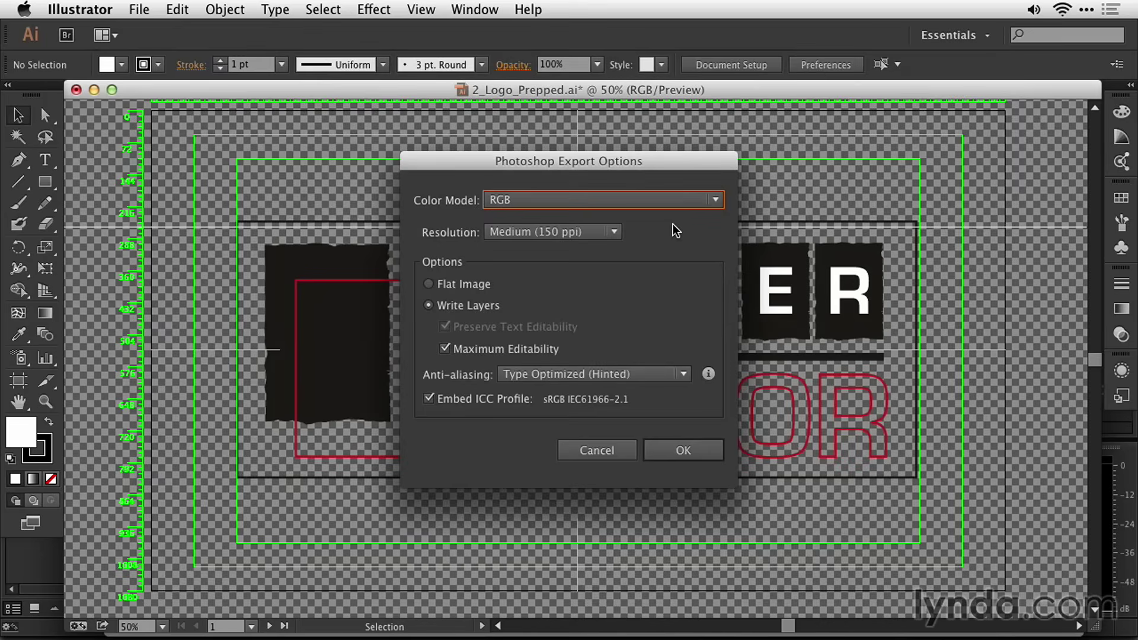
pyautogui.click(603, 230)
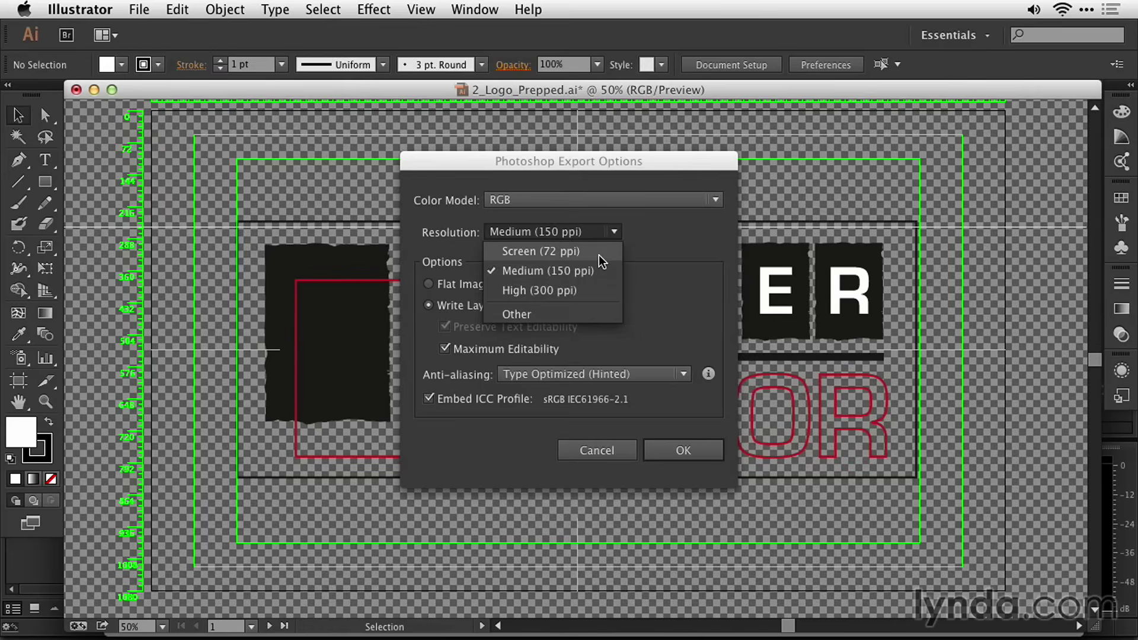
pyautogui.click(599, 256)
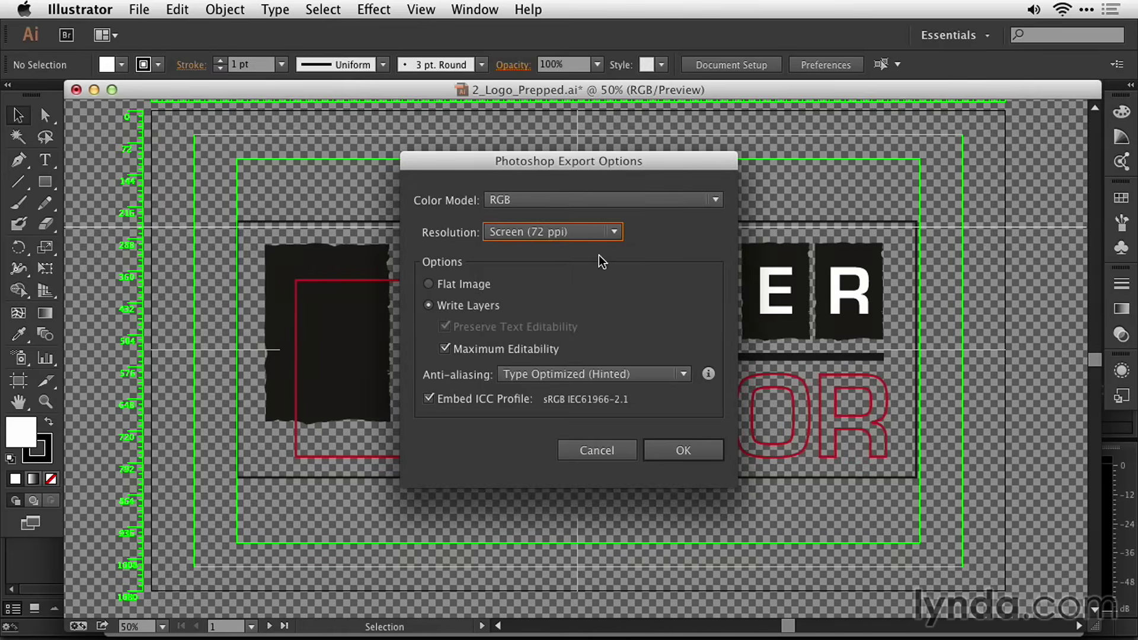